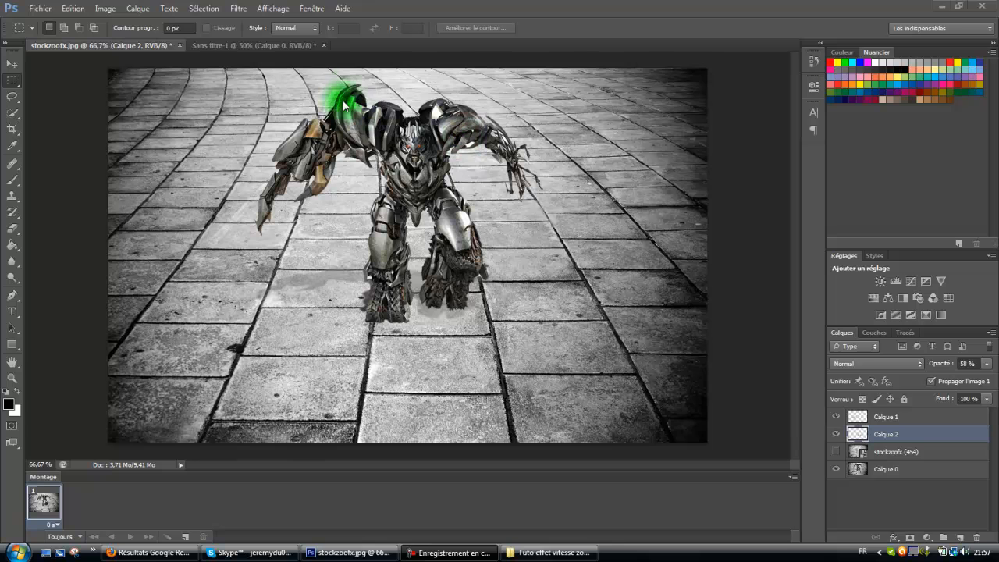
Step: Look at the rally car photo document, and return to the robot image stockzoofx.jpg
left_click(250, 45)
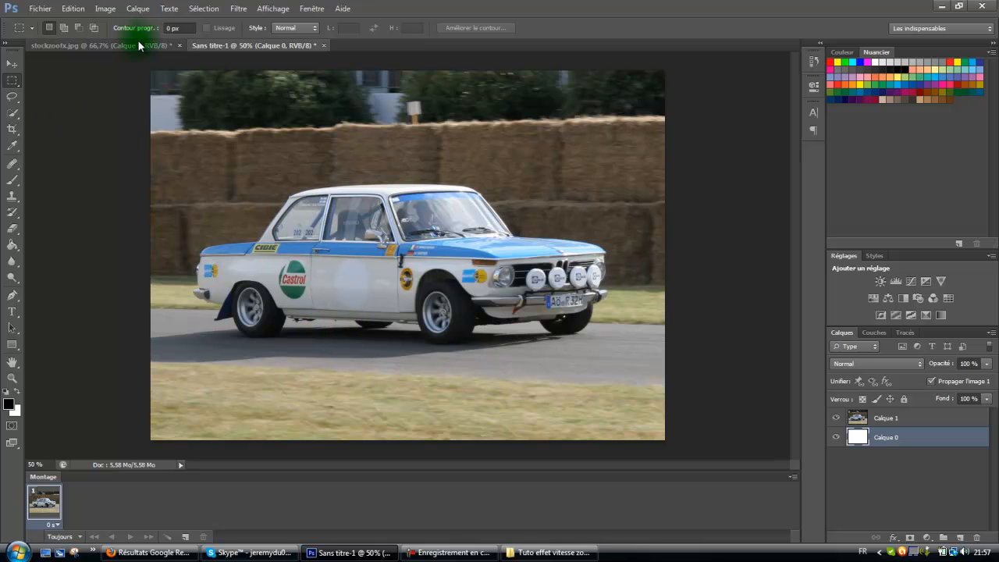
left_click(78, 45)
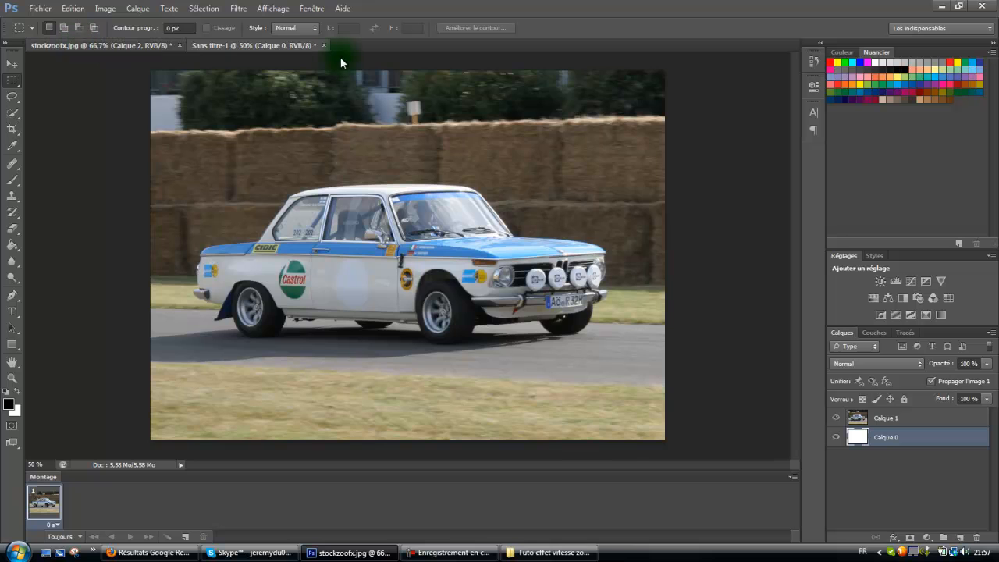
left_click(17, 114)
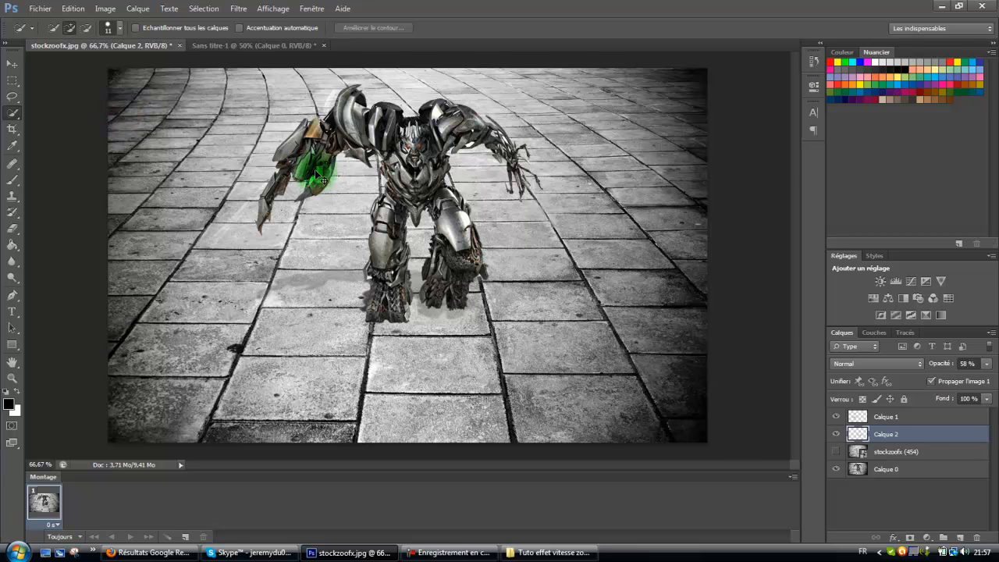
key("ctrl+plus")
mouse_move(191, 184)
left_mouse_down()
mouse_move(205, 149)
mouse_move(248, 104)
mouse_move(320, 70)
left_mouse_up()
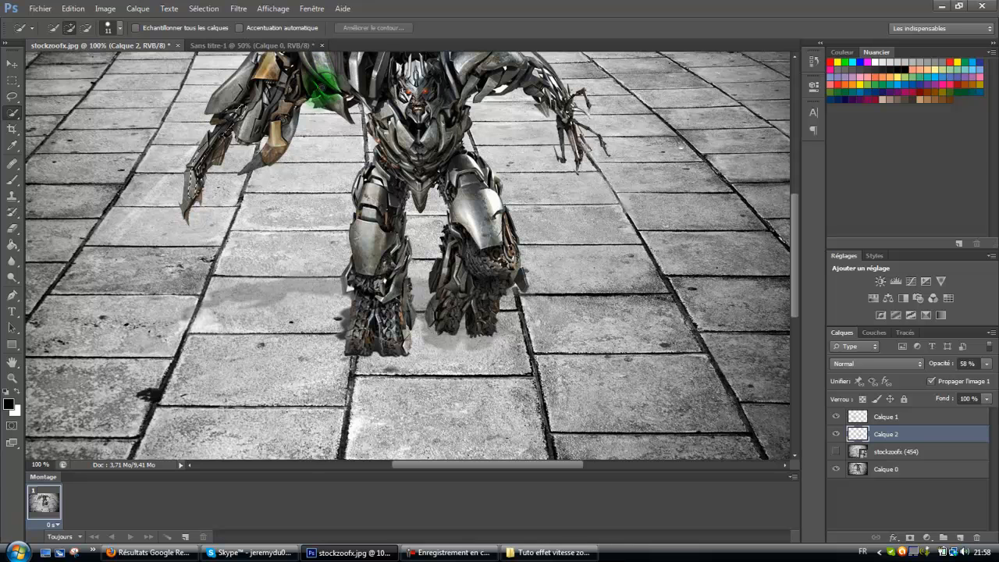
scroll(336, 114, "up", 2)
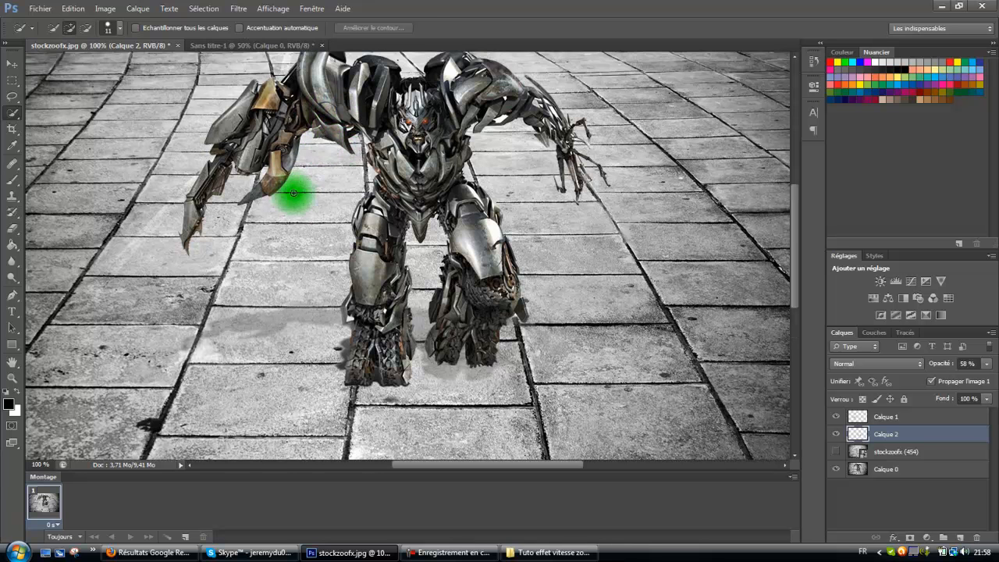
left_click(325, 174)
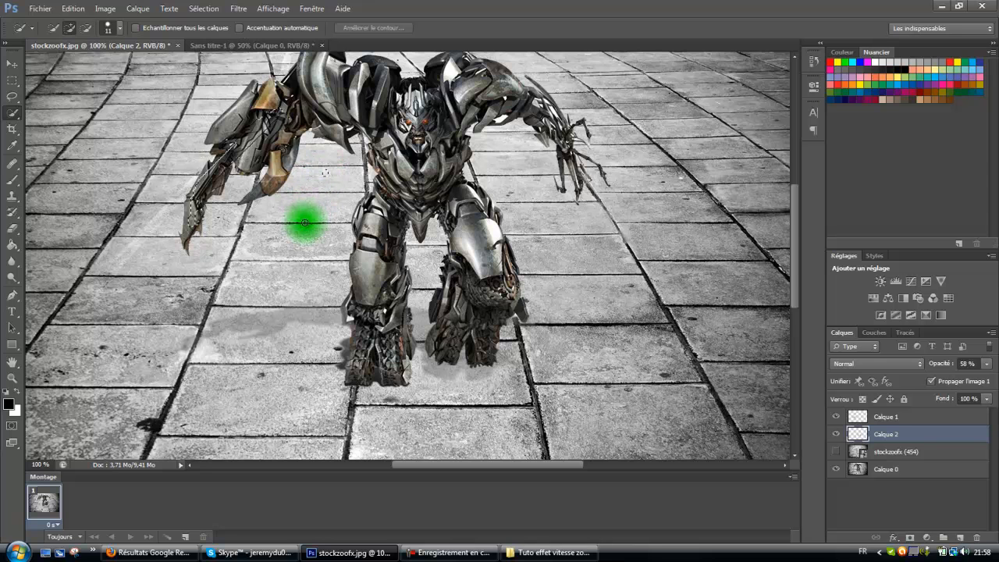
key("ctrl+d")
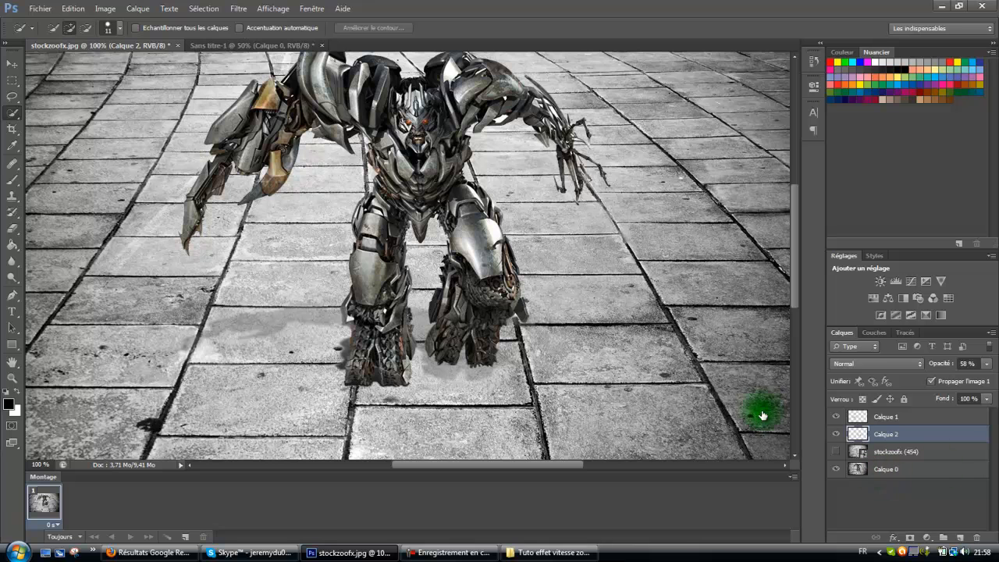
Step: Make Calque 0 the active layer and clear the stray Quick Selection that spreads over the paving
left_click(949, 470)
left_click(297, 264)
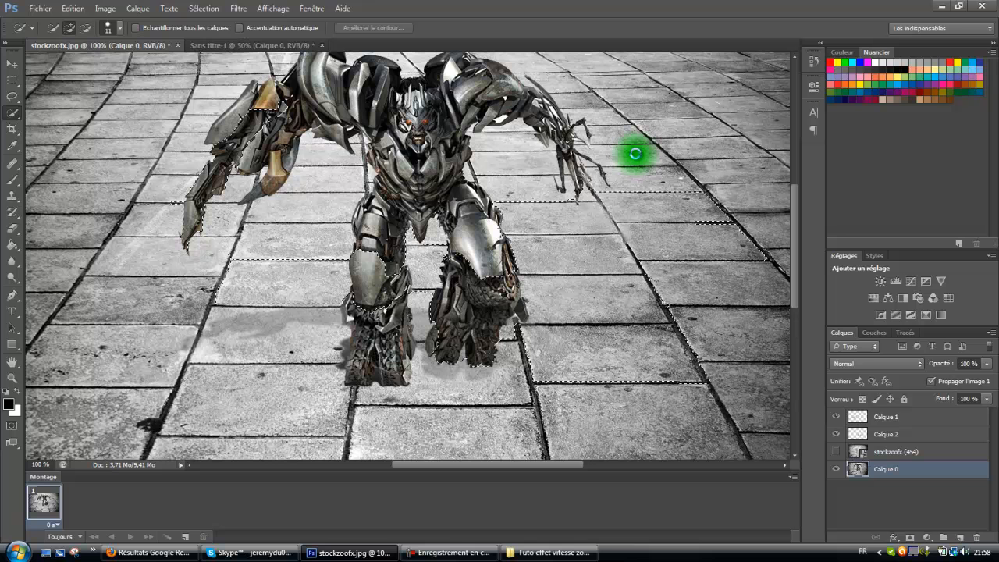
key("ctrl+minus")
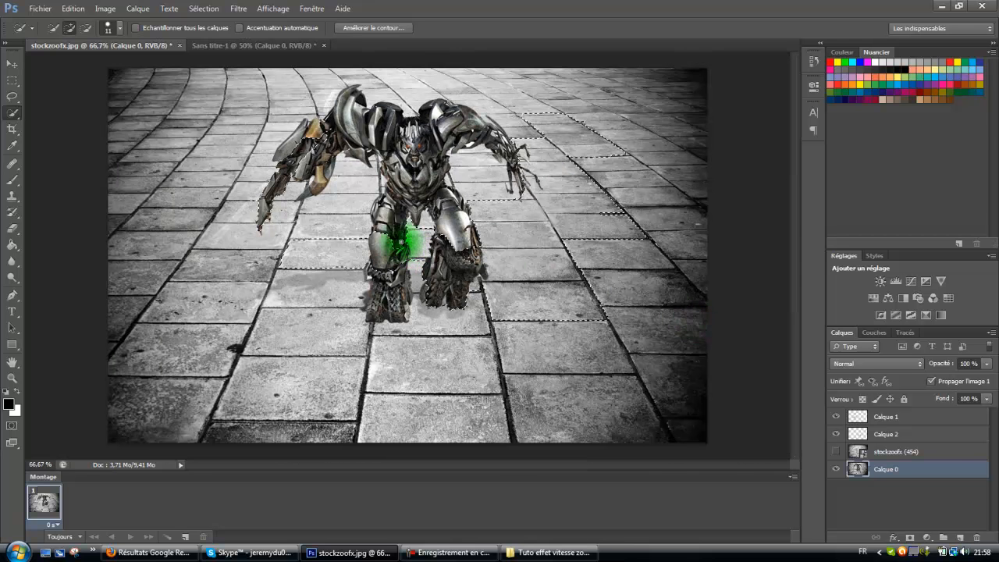
left_click(12, 83)
left_click(41, 104)
Step: Select the robot's legs, torso, arms and shoulders on Calque 0 with the Quick Selection tool
left_click(13, 113)
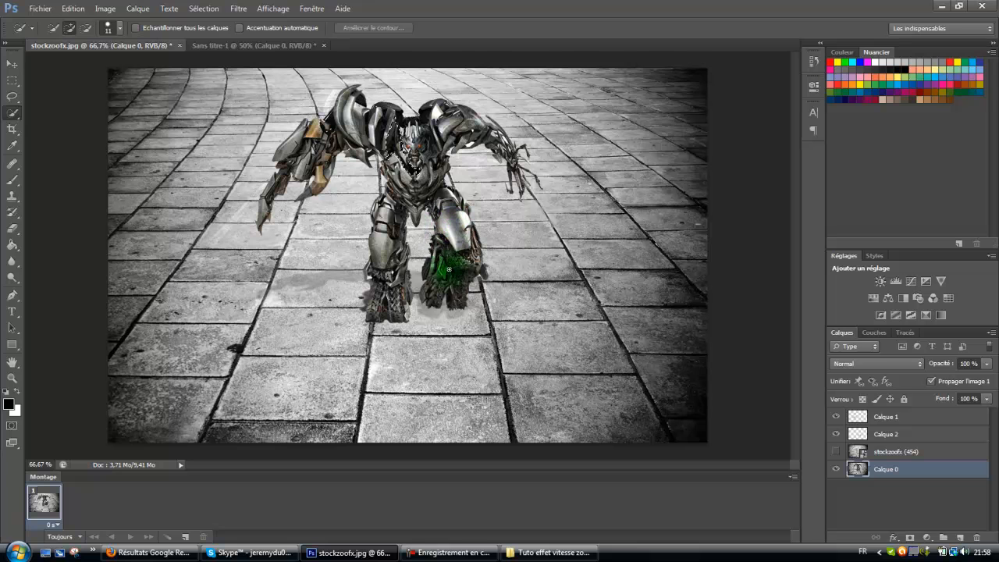
mouse_move(434, 293)
left_mouse_down()
mouse_move(461, 288)
mouse_move(463, 302)
mouse_move(386, 192)
mouse_move(397, 187)
mouse_move(381, 249)
mouse_move(388, 310)
left_mouse_up()
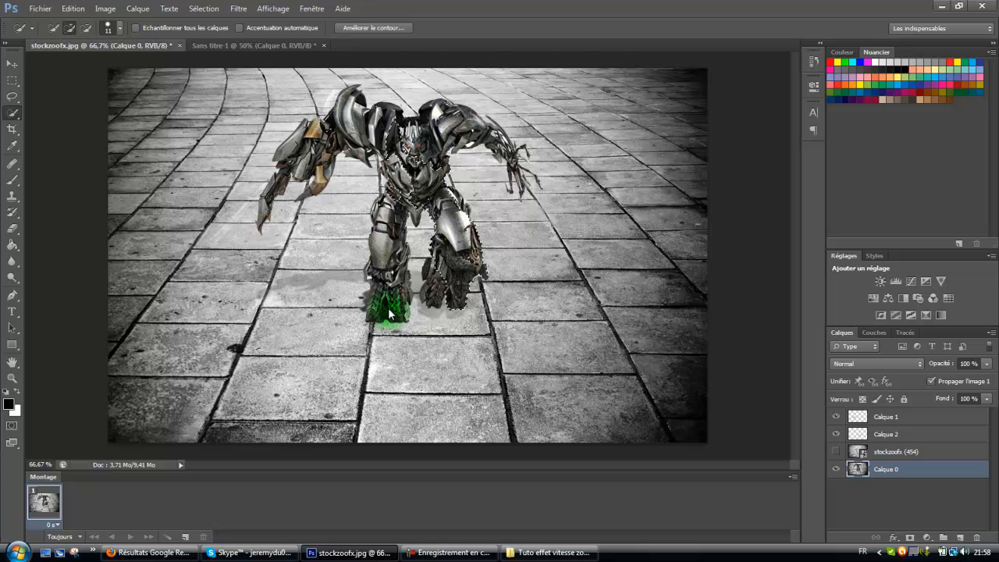
left_click_drag(415, 200, 420, 184)
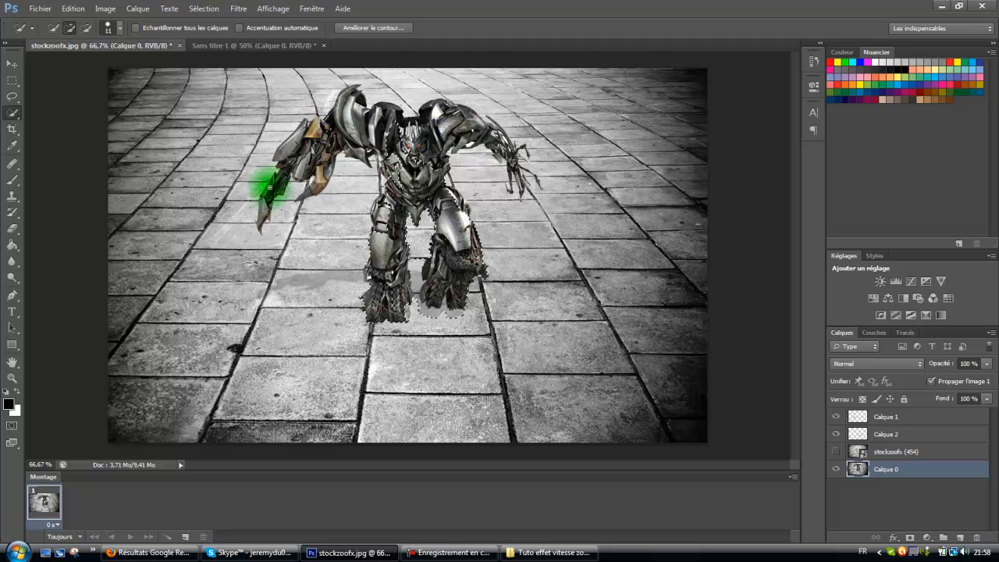
mouse_move(261, 217)
left_mouse_down()
mouse_move(277, 179)
mouse_move(338, 136)
mouse_move(443, 123)
mouse_move(488, 131)
mouse_move(511, 156)
mouse_move(416, 145)
mouse_move(418, 165)
mouse_move(445, 139)
mouse_move(434, 131)
mouse_move(458, 130)
mouse_move(457, 105)
mouse_move(435, 115)
left_mouse_up()
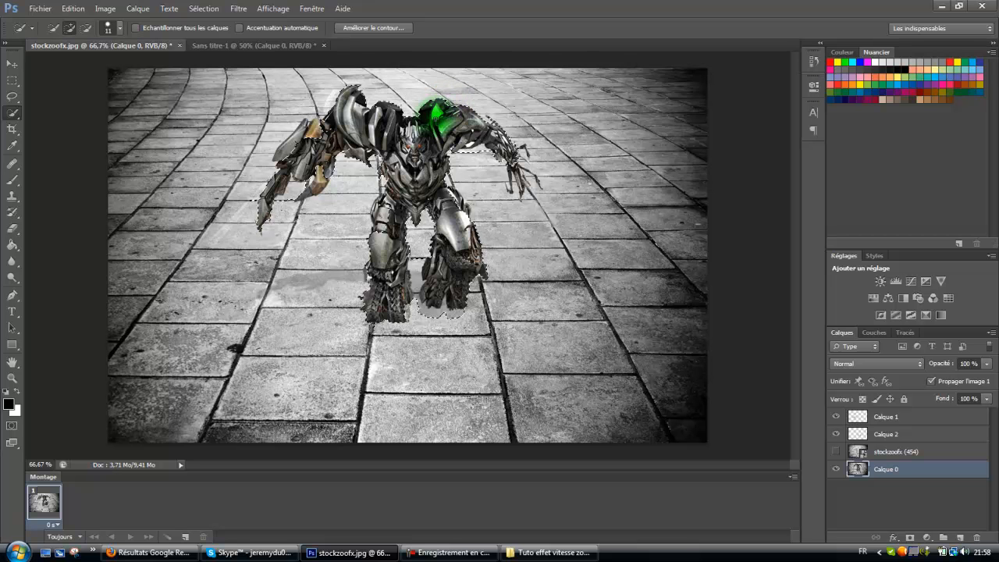
Step: Subtract the shadow beside the robot's front foot and the ground between and below its feet from the selection
key("ctrl+plus")
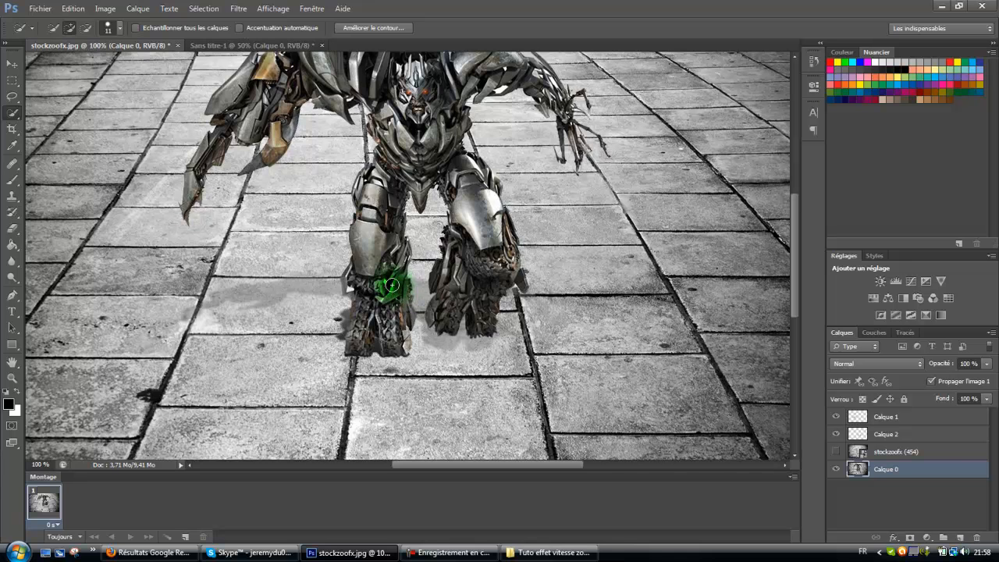
key("ctrl+plus")
mouse_move(279, 303)
left_mouse_down()
mouse_move(321, 313)
mouse_move(283, 322)
left_mouse_up()
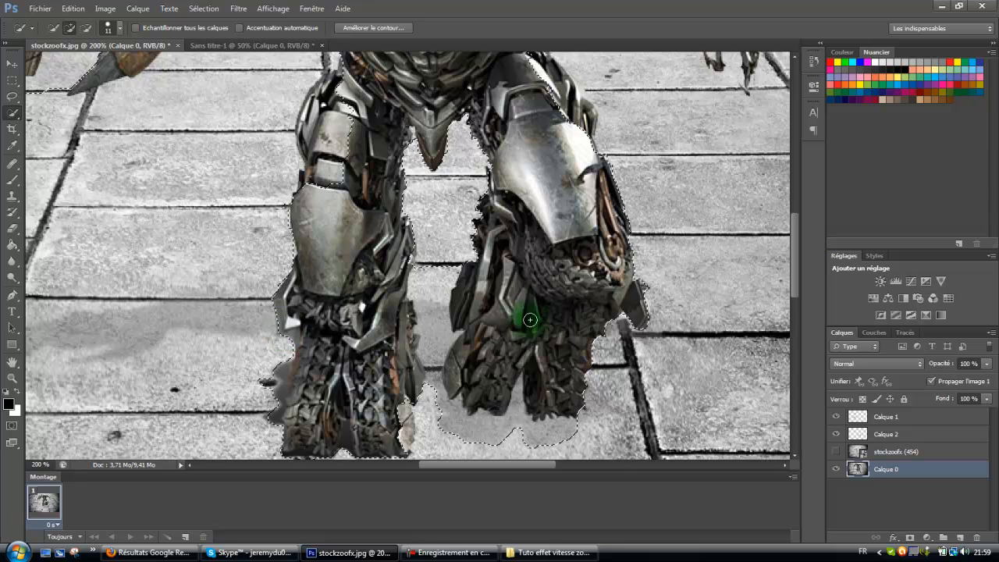
scroll(398, 365, "down", 1)
key("alt")
left_click_drag(281, 346, 272, 399)
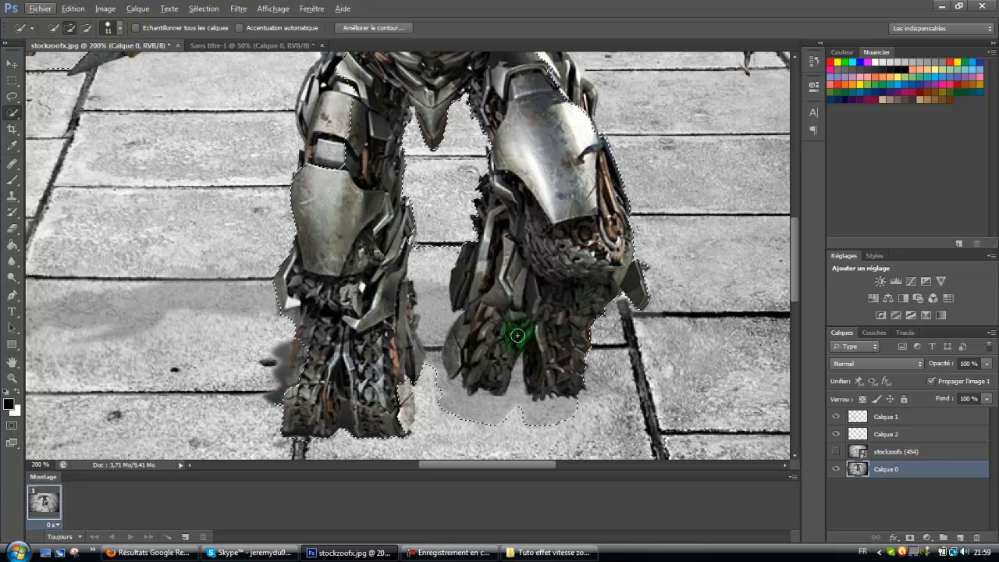
key("alt")
mouse_move(430, 273)
left_mouse_down()
mouse_move(429, 368)
mouse_move(464, 397)
mouse_move(575, 413)
mouse_move(464, 414)
mouse_move(516, 384)
left_mouse_up()
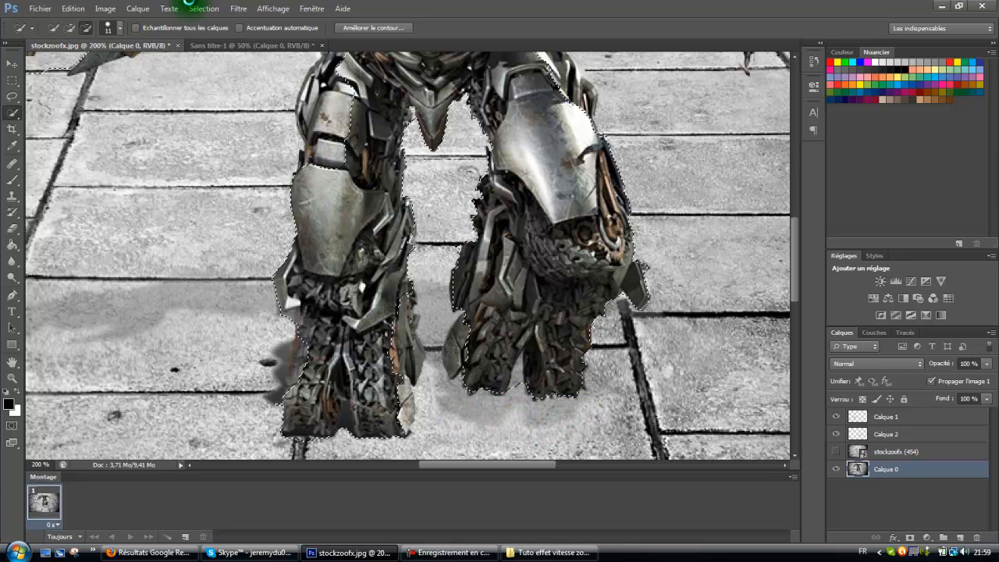
Step: Set the Quick Selection brush size to 6 px and refine the selection around the toes and inner edges of both feet
left_click(117, 28)
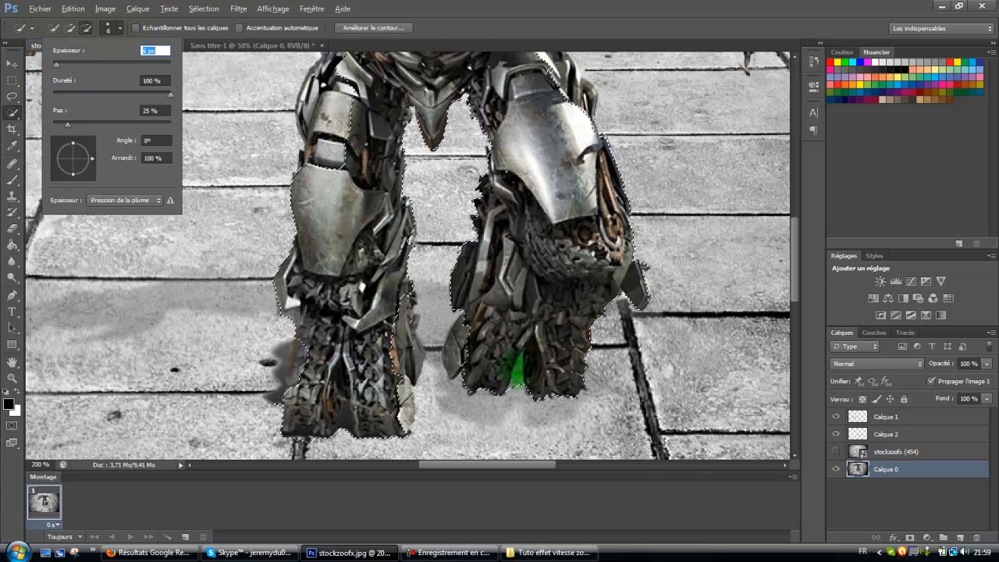
left_click(517, 380, "alt")
mouse_move(517, 380)
left_mouse_down()
mouse_move(461, 340)
mouse_move(497, 314)
mouse_move(489, 292)
mouse_move(477, 361)
mouse_move(466, 327)
mouse_move(453, 362)
mouse_move(492, 366)
mouse_move(453, 360)
left_mouse_up()
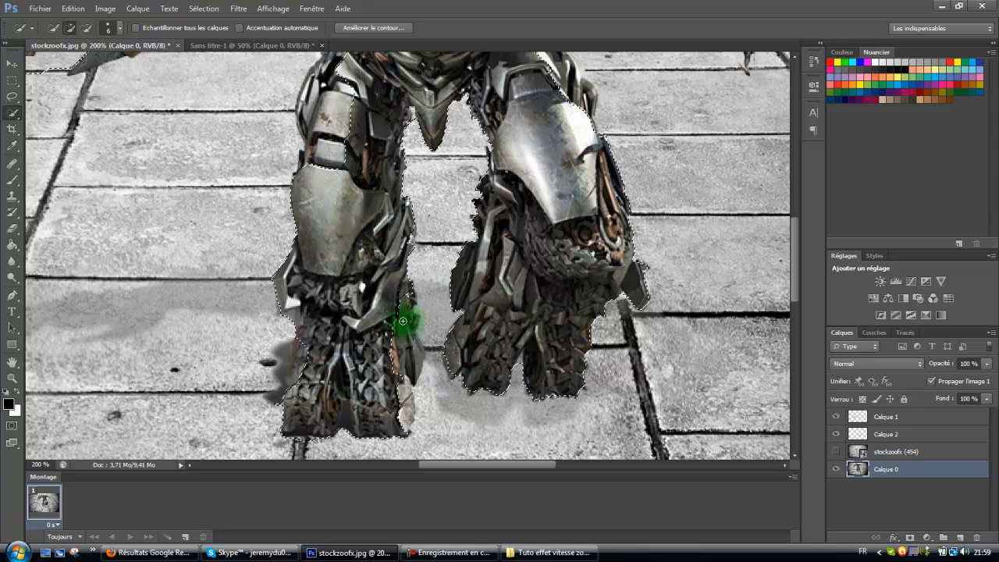
mouse_move(396, 367)
left_mouse_down()
mouse_move(401, 412)
mouse_move(415, 343)
mouse_move(416, 361)
left_mouse_up()
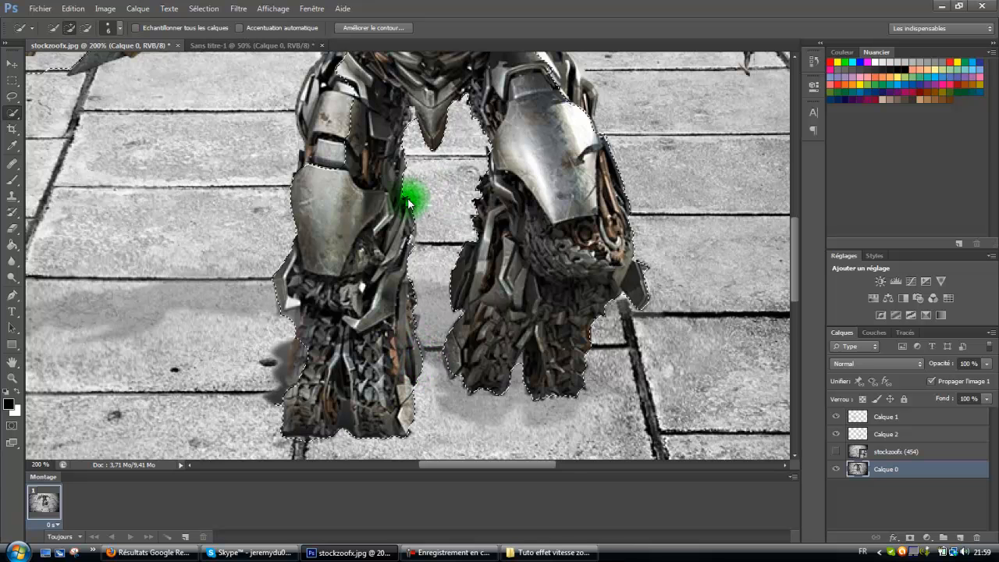
Step: Subtract the paving beside the robot's waist and under its clawed arm from the selection
scroll(321, 181, "up", 2)
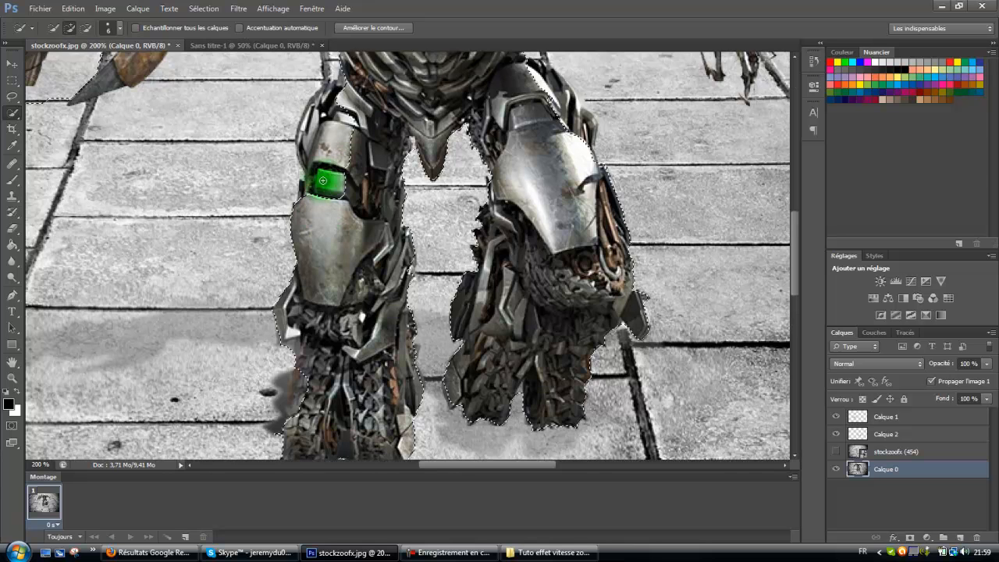
scroll(321, 203, "up", 5)
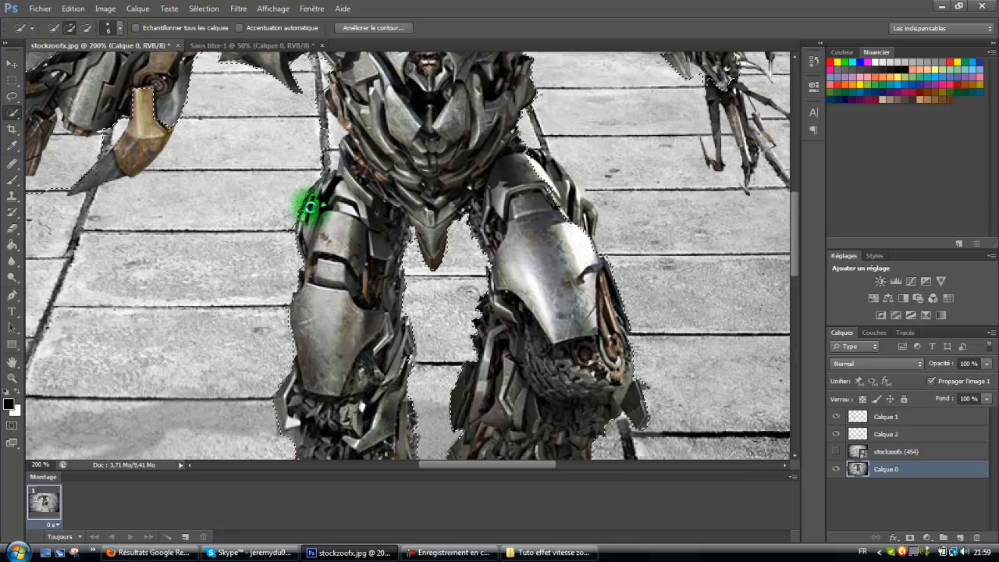
scroll(316, 199, "up", 3)
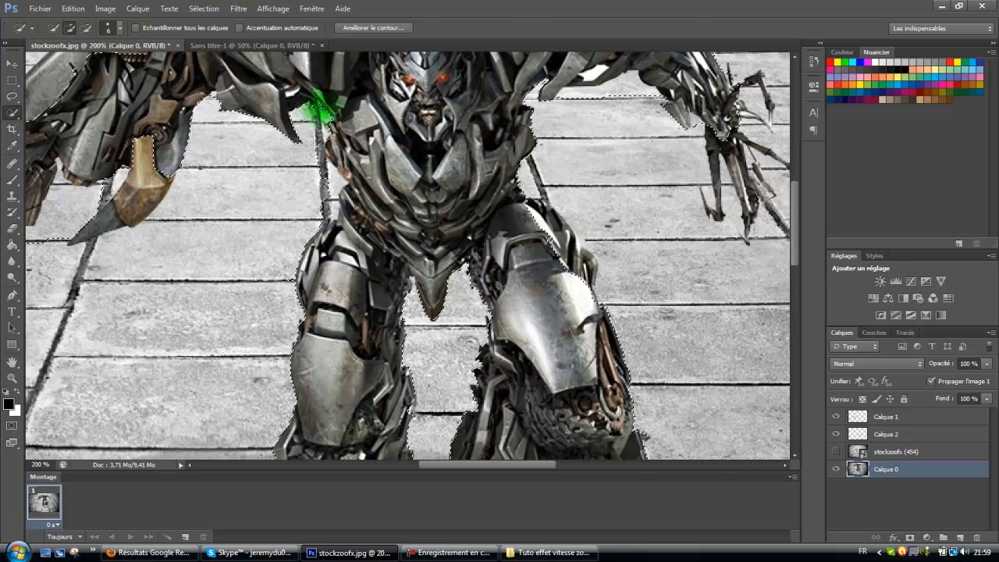
key("alt")
mouse_move(329, 171)
left_mouse_down()
mouse_move(339, 187)
mouse_move(327, 188)
left_mouse_up()
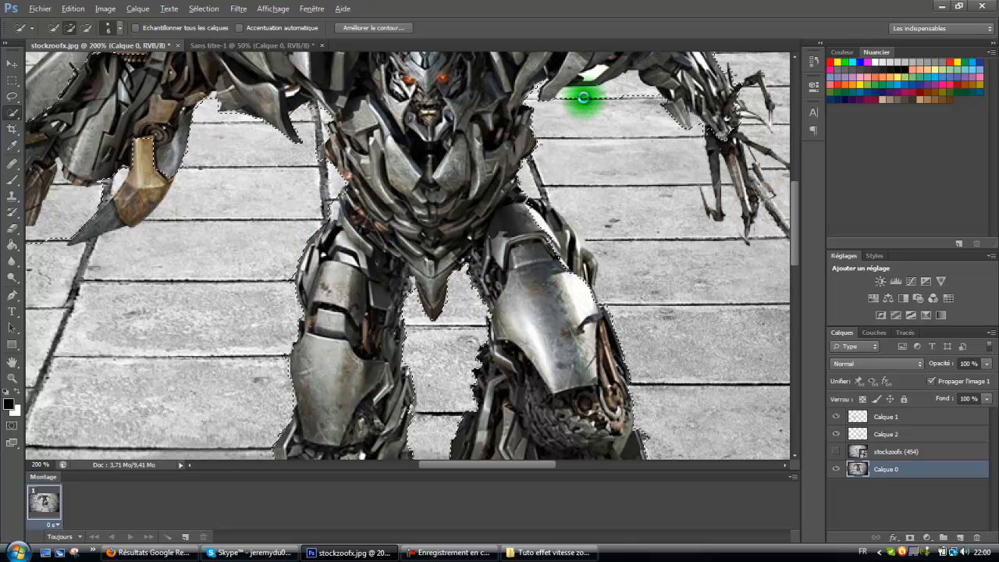
scroll(581, 98, "up", 3)
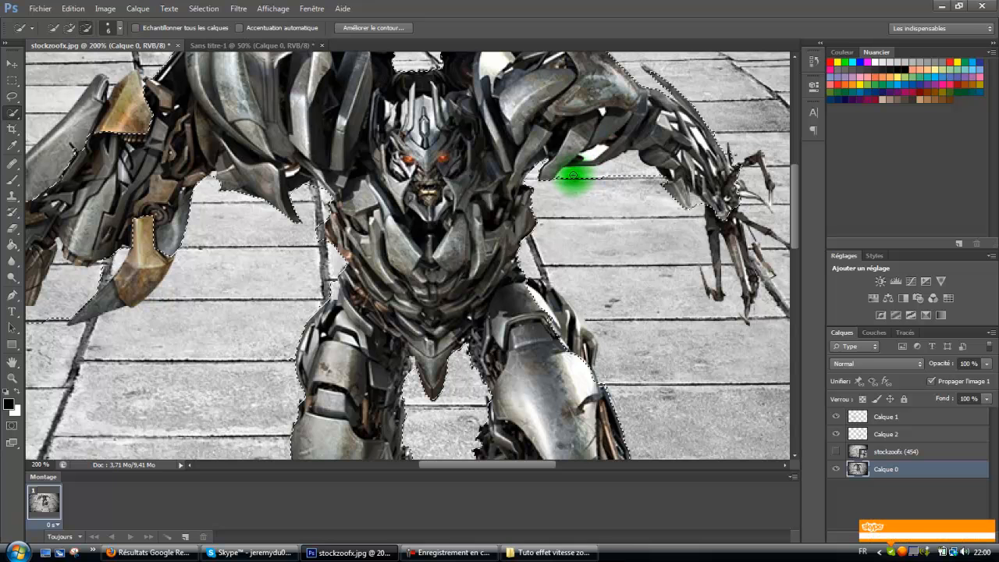
mouse_move(632, 168)
left_mouse_down()
mouse_move(681, 195)
mouse_move(632, 154)
left_mouse_up()
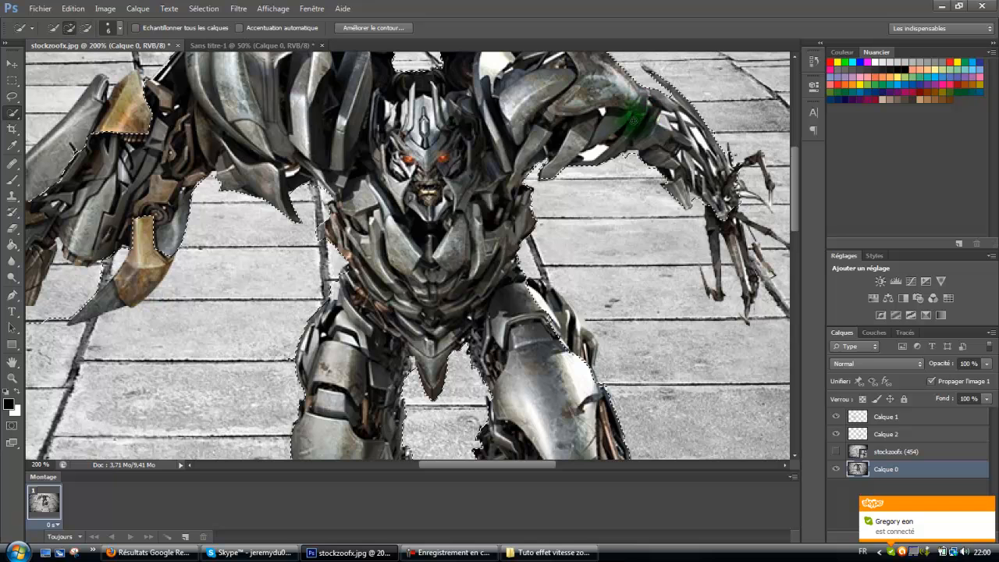
Step: Open Refine Edge for the robot selection and use Smart Radius with a radius of 7.5 px
scroll(601, 130, "up", 2)
key("ctrl+minus")
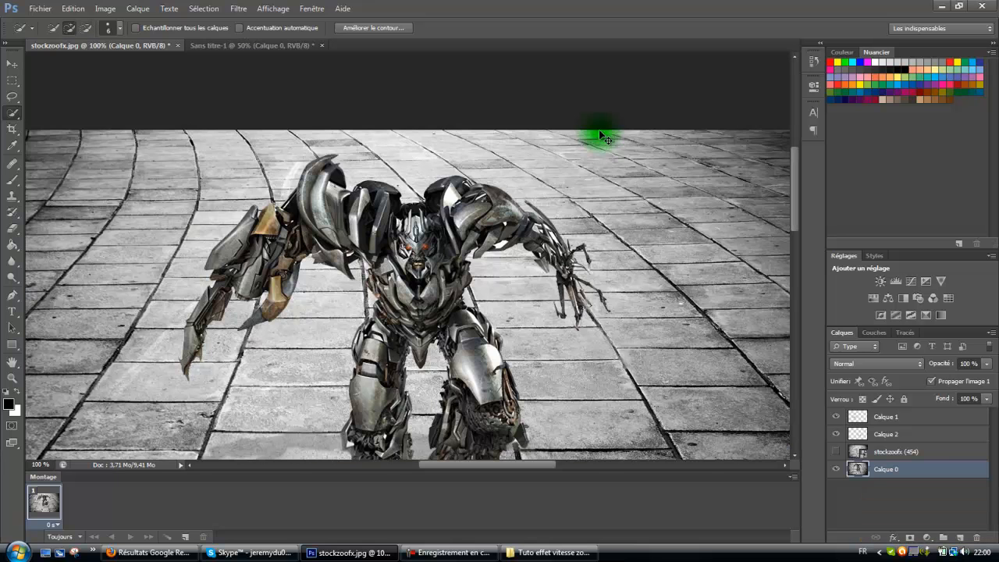
key("ctrl+minus")
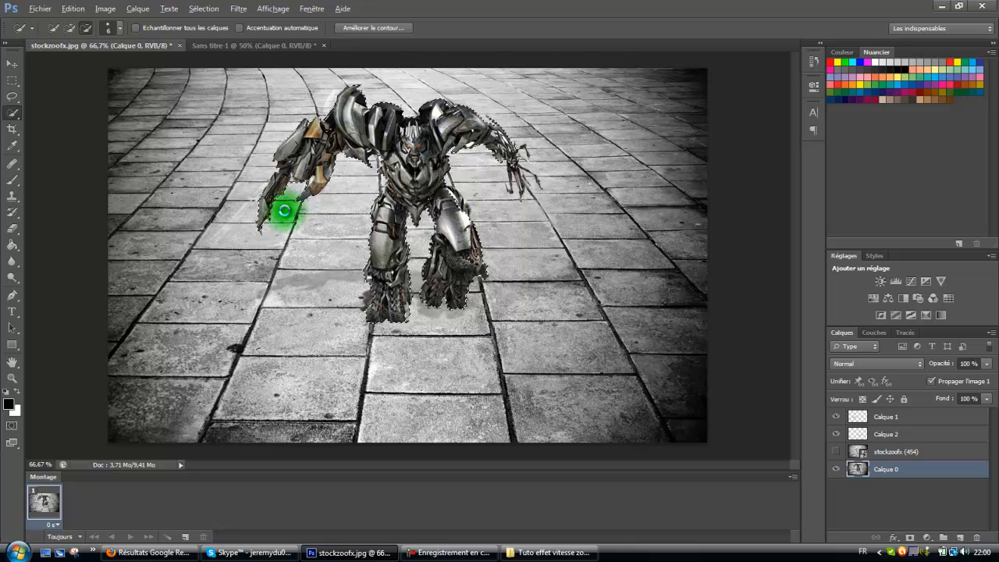
right_click(411, 144)
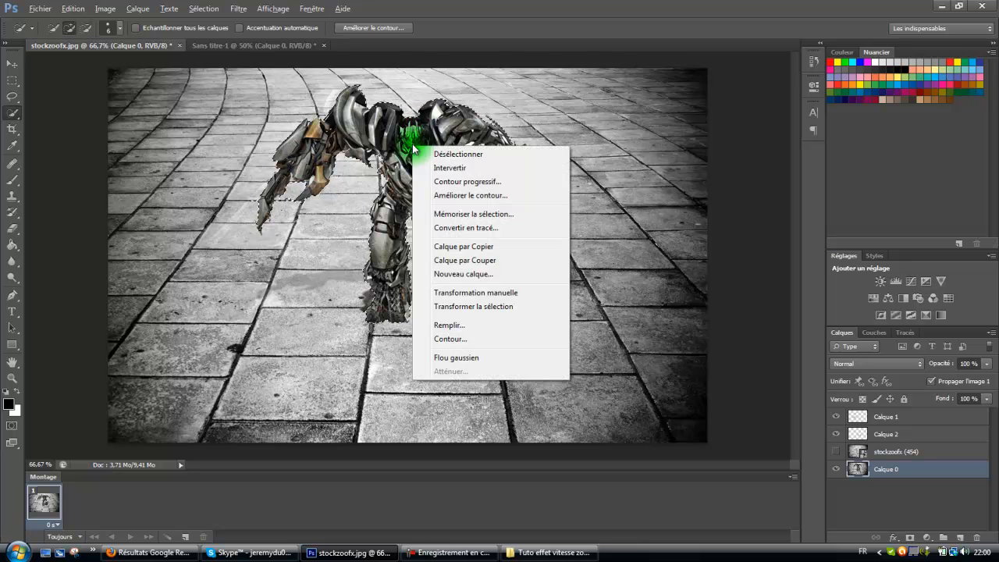
left_click(451, 194)
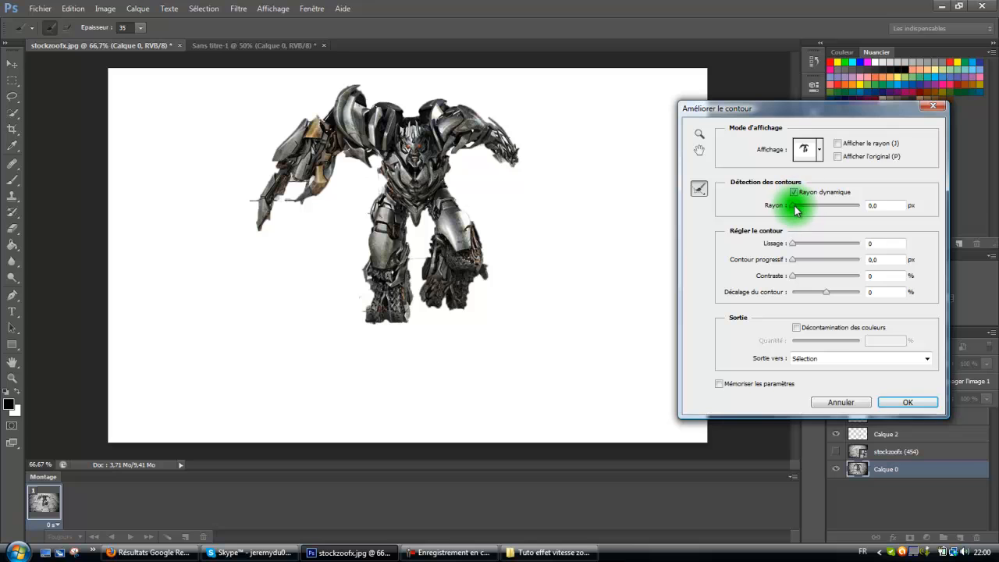
left_click_drag(795, 209, 807, 207)
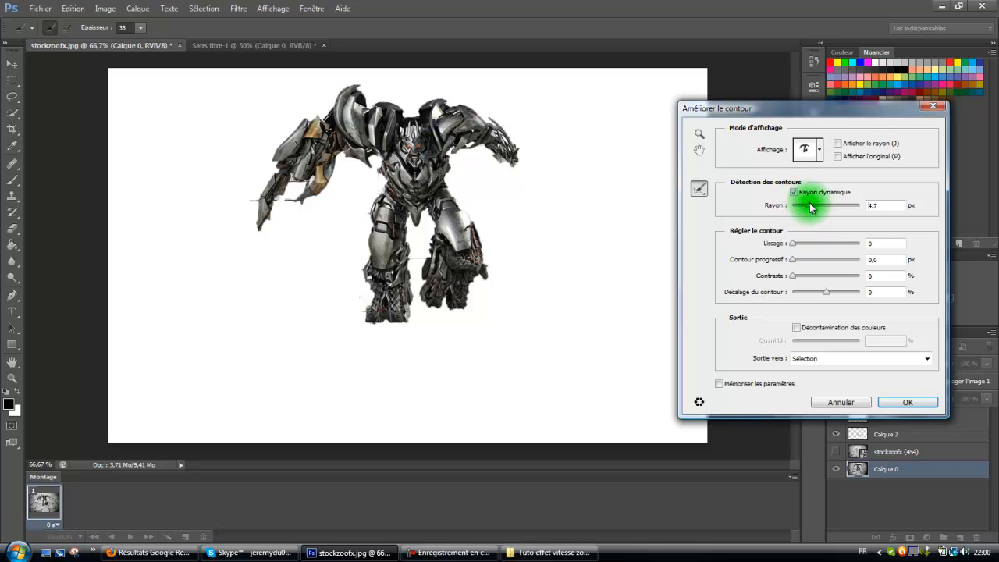
left_click_drag(815, 201, 815, 205)
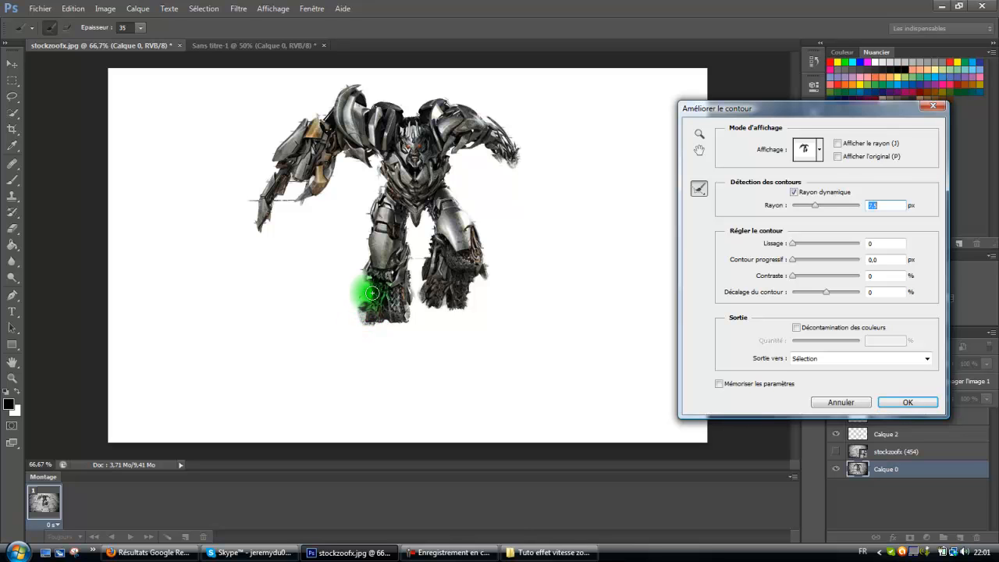
Step: Brush the Refine Radius tool around the robot's whole outline, including the claws, and output the refined edge as a selection
mouse_move(366, 276)
left_mouse_down()
mouse_move(373, 204)
mouse_move(387, 175)
mouse_move(375, 153)
mouse_move(362, 168)
mouse_move(337, 155)
mouse_move(309, 201)
mouse_move(297, 203)
mouse_move(307, 180)
mouse_move(289, 181)
mouse_move(254, 230)
mouse_move(248, 216)
mouse_move(288, 135)
mouse_move(344, 85)
mouse_move(362, 84)
mouse_move(368, 100)
mouse_move(409, 115)
mouse_move(427, 100)
mouse_move(474, 111)
mouse_move(446, 93)
mouse_move(438, 96)
mouse_move(494, 114)
mouse_move(525, 167)
mouse_move(524, 149)
mouse_move(540, 160)
mouse_move(529, 201)
mouse_move(514, 168)
mouse_move(520, 201)
mouse_move(515, 174)
mouse_move(504, 208)
mouse_move(508, 151)
mouse_move(495, 156)
mouse_move(504, 161)
mouse_move(468, 148)
mouse_move(449, 162)
mouse_move(486, 265)
mouse_move(462, 309)
mouse_move(421, 306)
mouse_move(431, 220)
mouse_move(408, 276)
left_mouse_up()
mouse_move(408, 313)
left_mouse_down()
mouse_move(382, 331)
mouse_move(359, 327)
mouse_move(370, 289)
left_mouse_up()
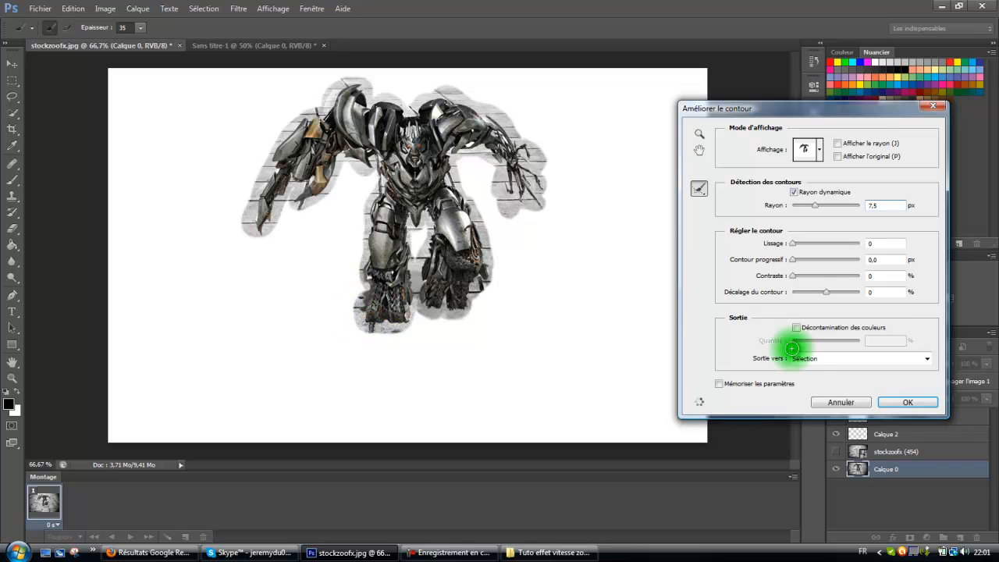
left_click(899, 401)
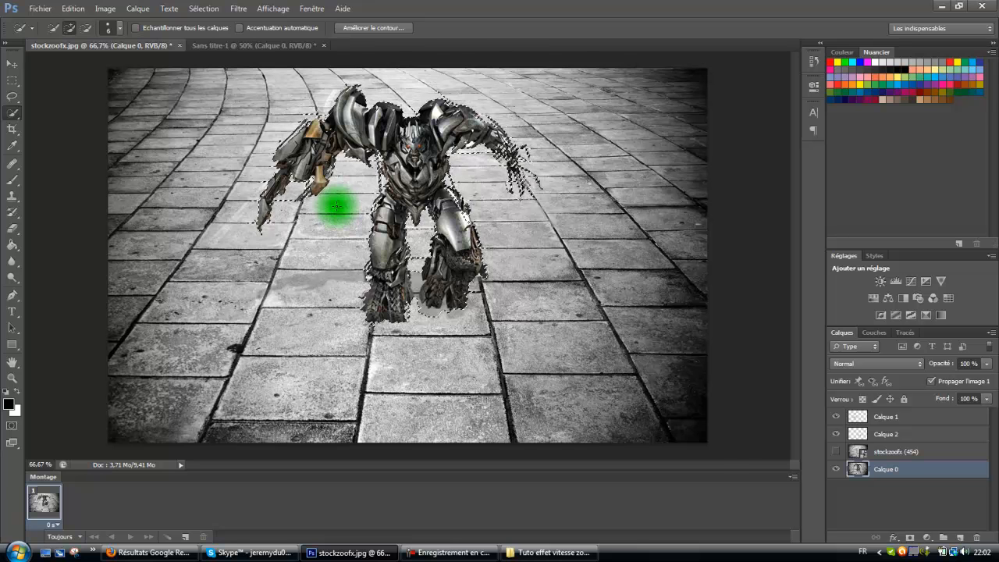
key("ctrl+plus")
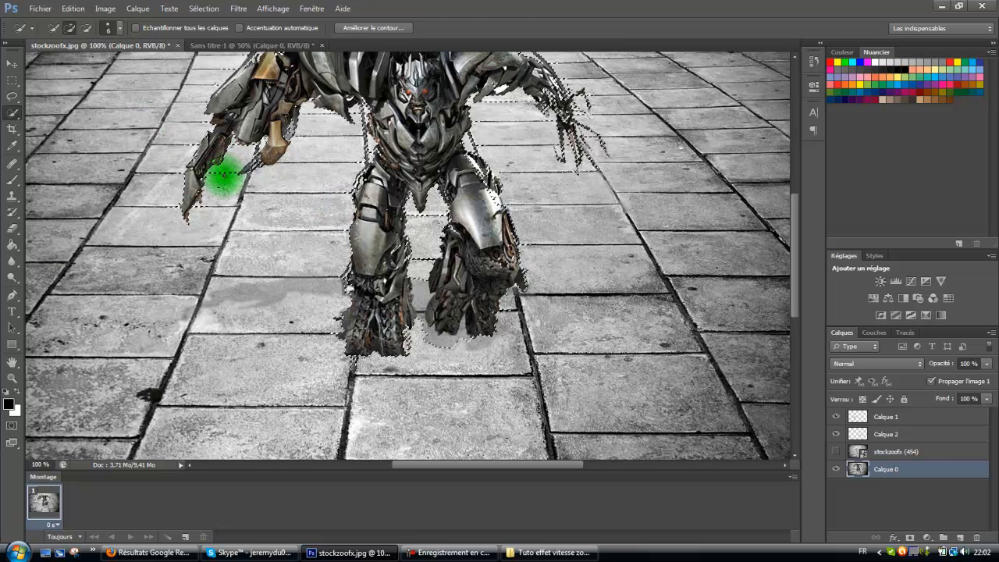
Step: Subtract the paving between the robot's claws from the selection and add its face and chest using a 28 px Quick Selection brush
key("alt")
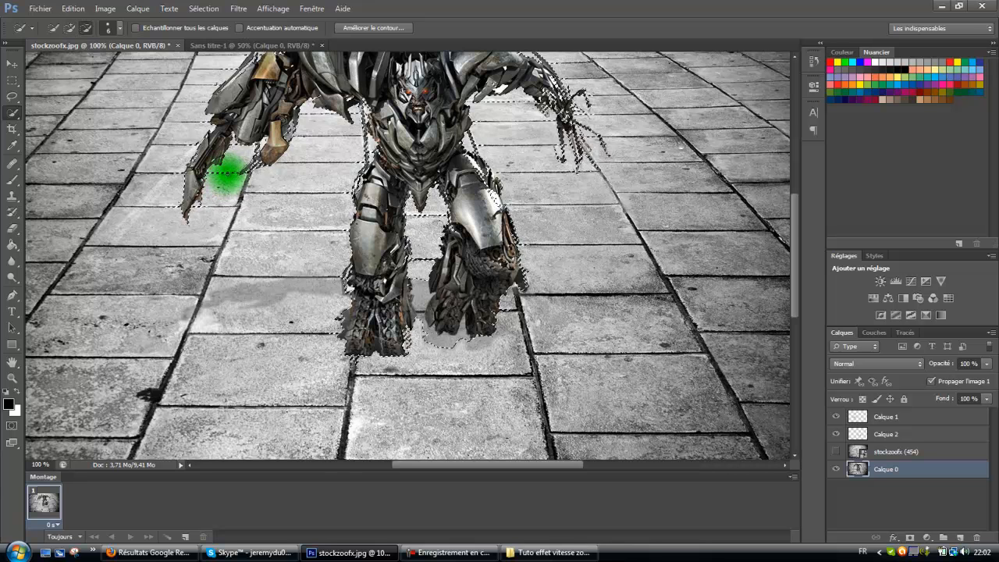
mouse_move(228, 177)
left_mouse_down()
mouse_move(221, 165)
mouse_move(241, 170)
left_mouse_up()
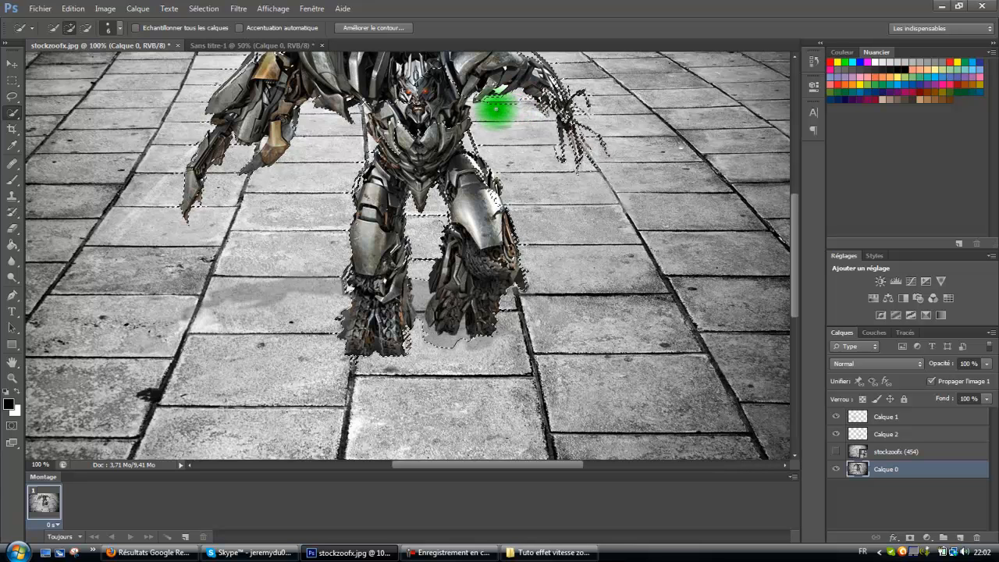
scroll(496, 109, "up", 1)
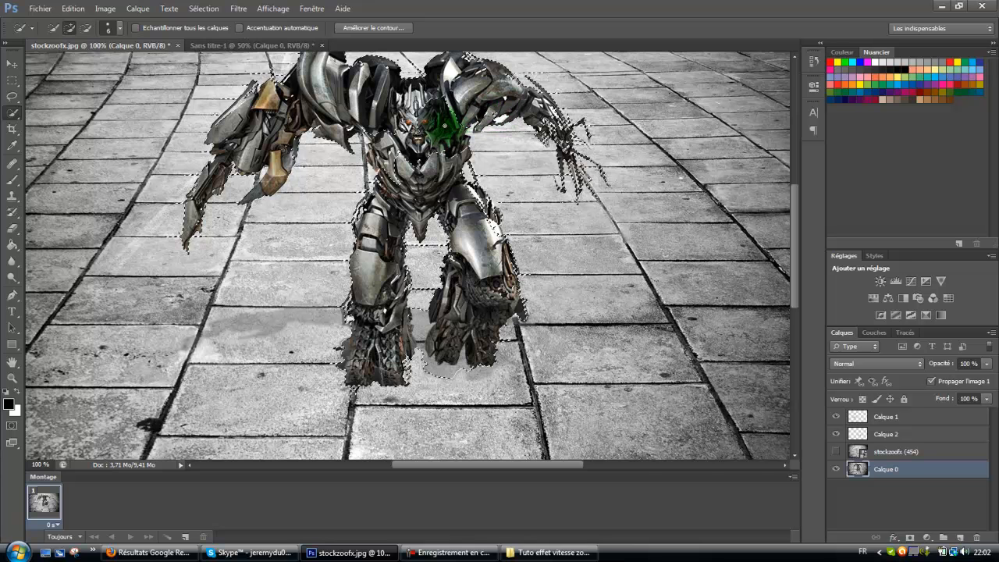
left_click(438, 157)
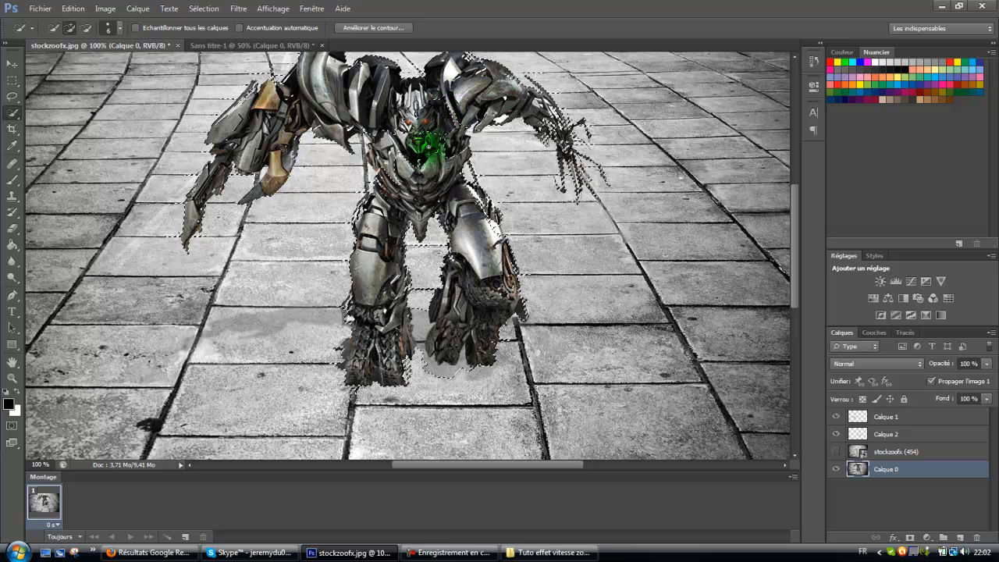
left_click(118, 29)
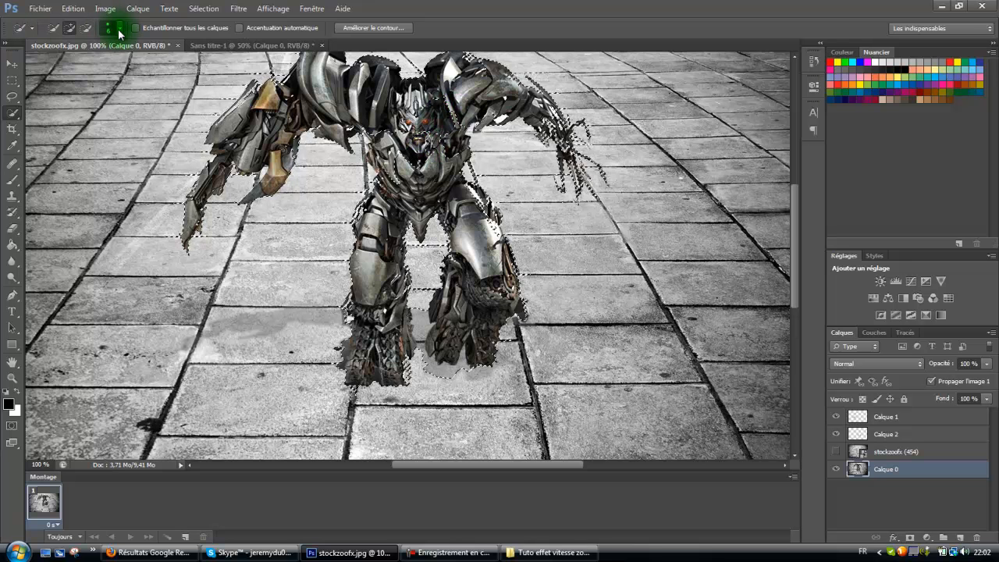
left_click(119, 29)
left_click(69, 64)
left_click(452, 129)
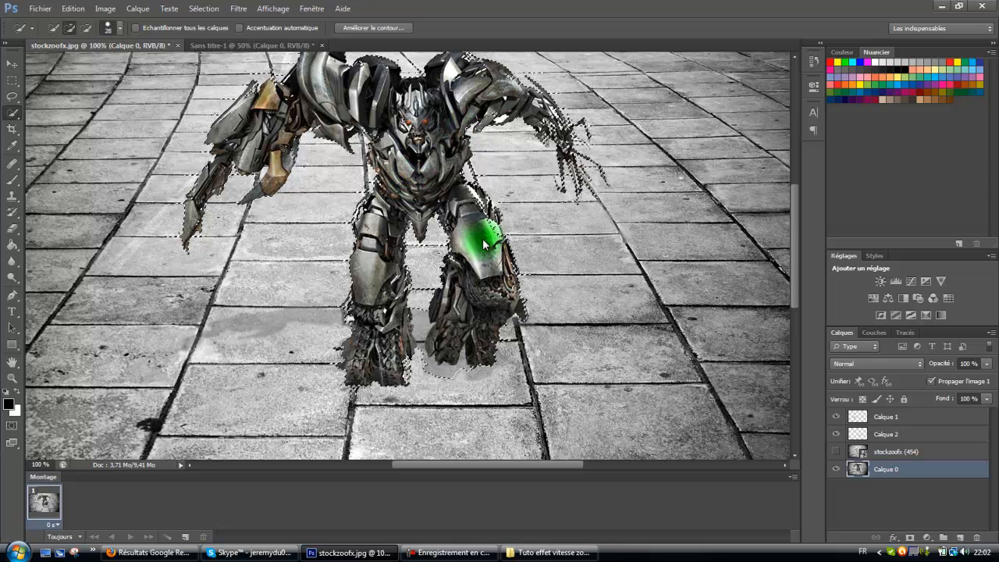
Step: Try a Radial Blur in Zoom mode with an amount of 100 on the selected robot, and undo it
key("ctrl+d")
key("ctrl+minus")
left_click(273, 8)
mouse_move(237, 9)
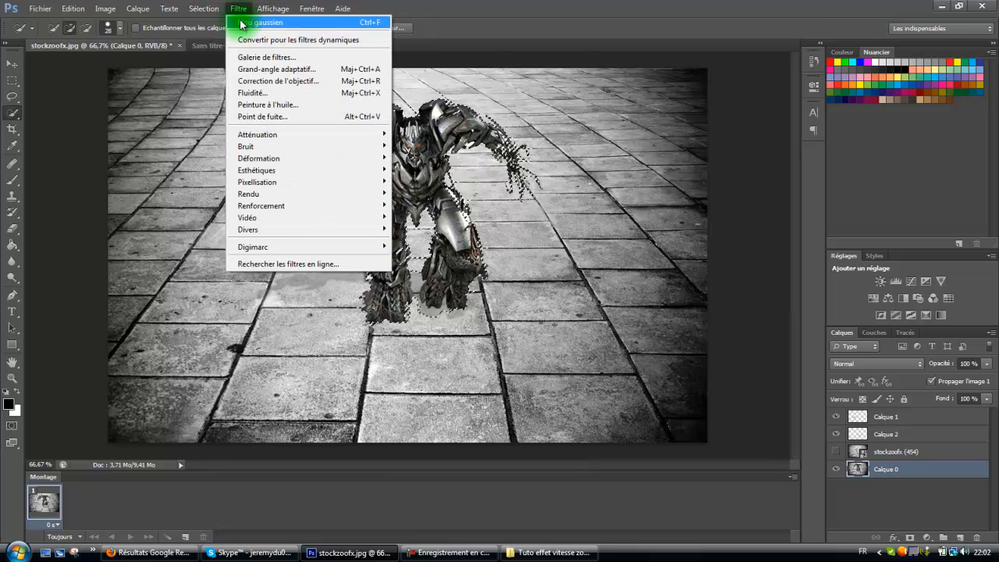
mouse_move(277, 137)
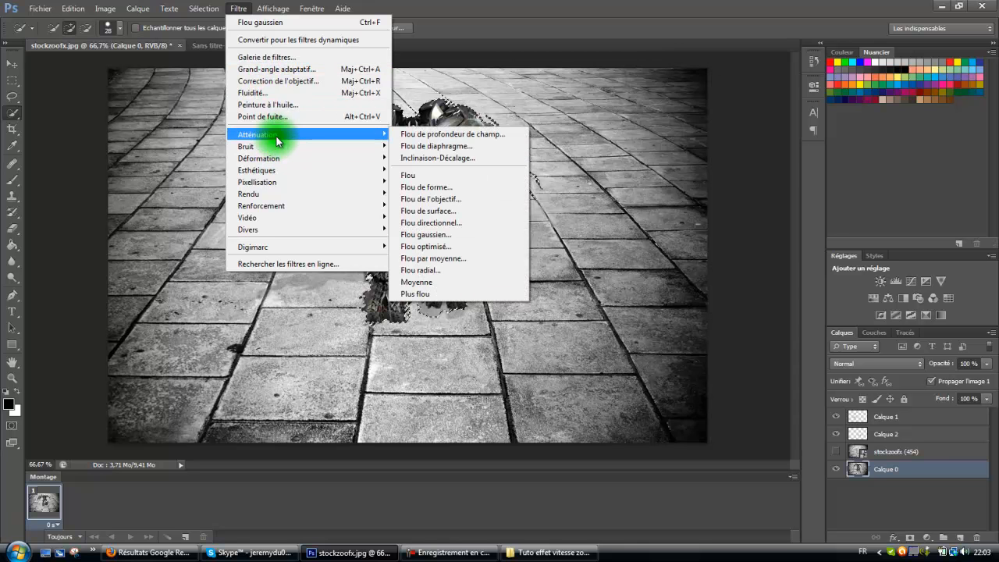
left_click(425, 270)
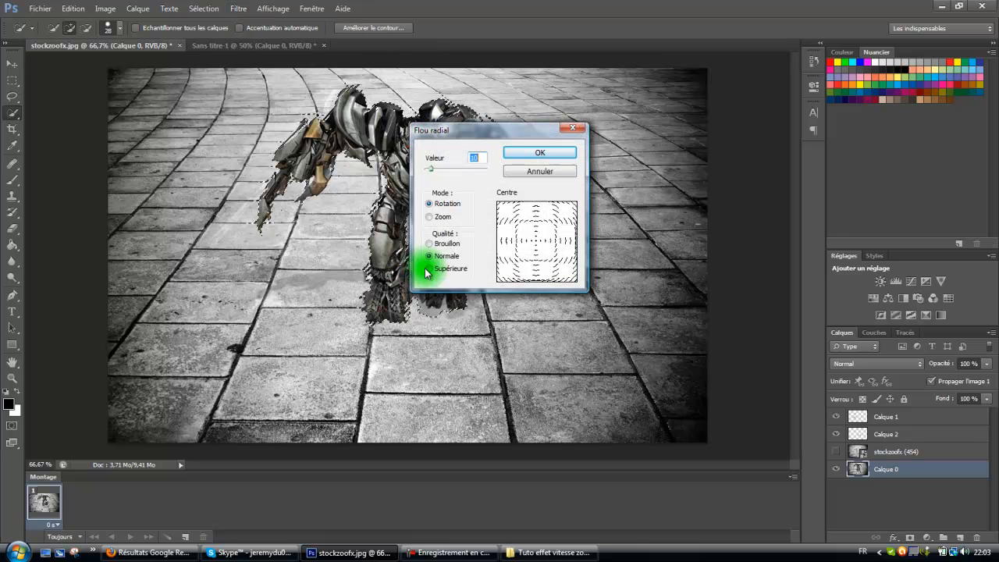
left_click(430, 221)
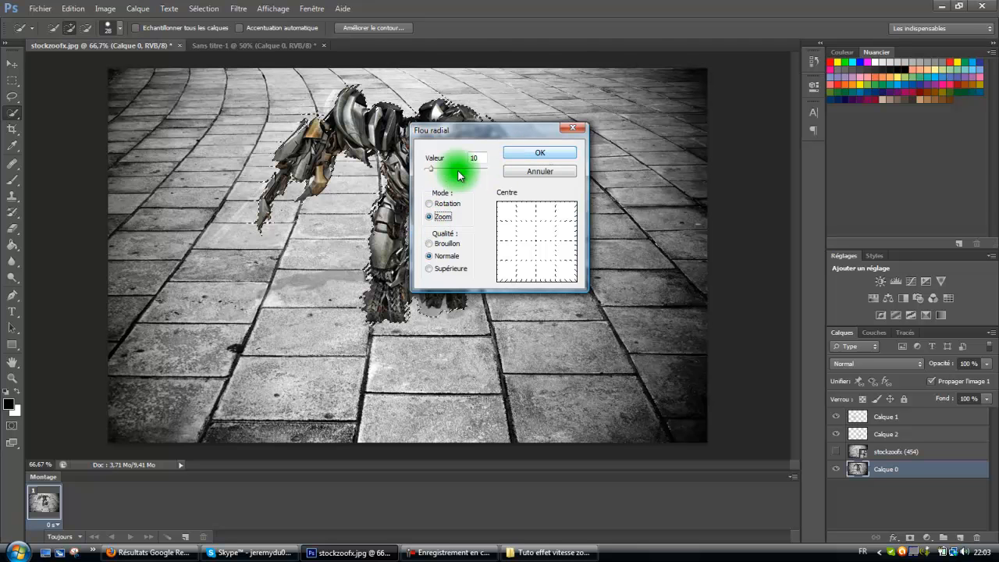
left_click_drag(431, 169, 448, 170)
left_click(516, 153)
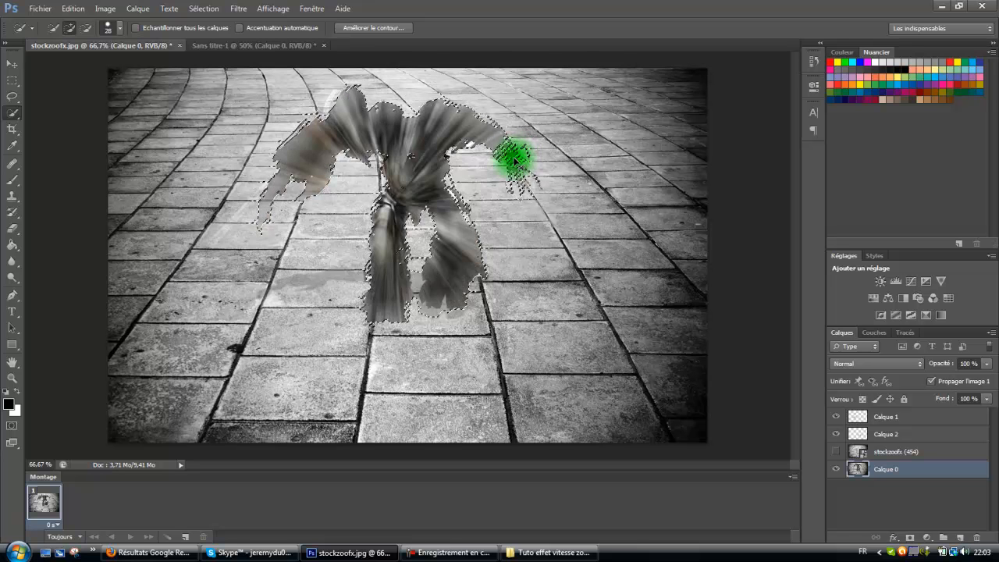
key("ctrl+z")
Step: Invert the selection so it covers the paved background instead of the robot
right_click(428, 176)
left_click(461, 193)
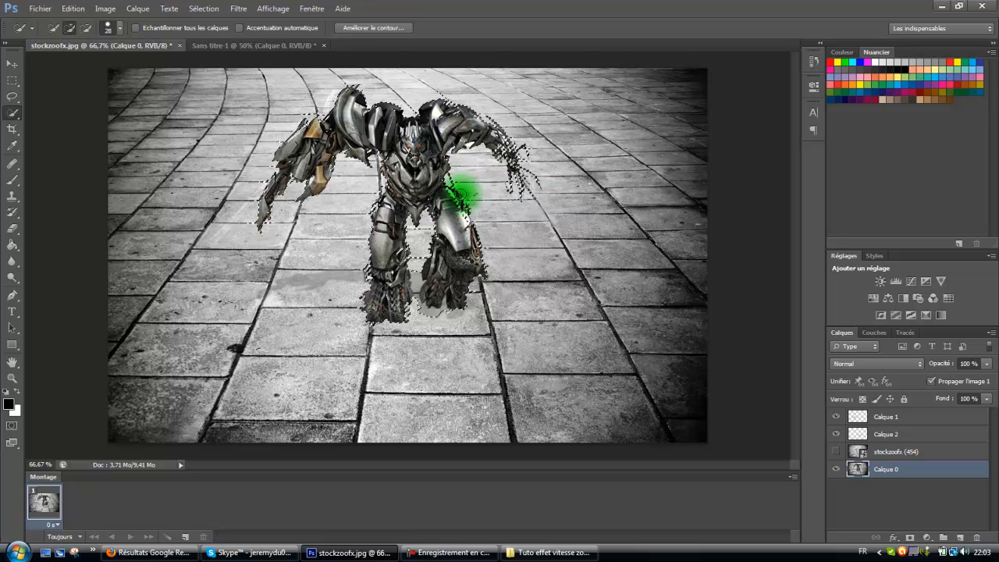
Step: Try a Zoom-mode Radial Blur with an amount of 100 on the selected background, and undo it
left_click(240, 9)
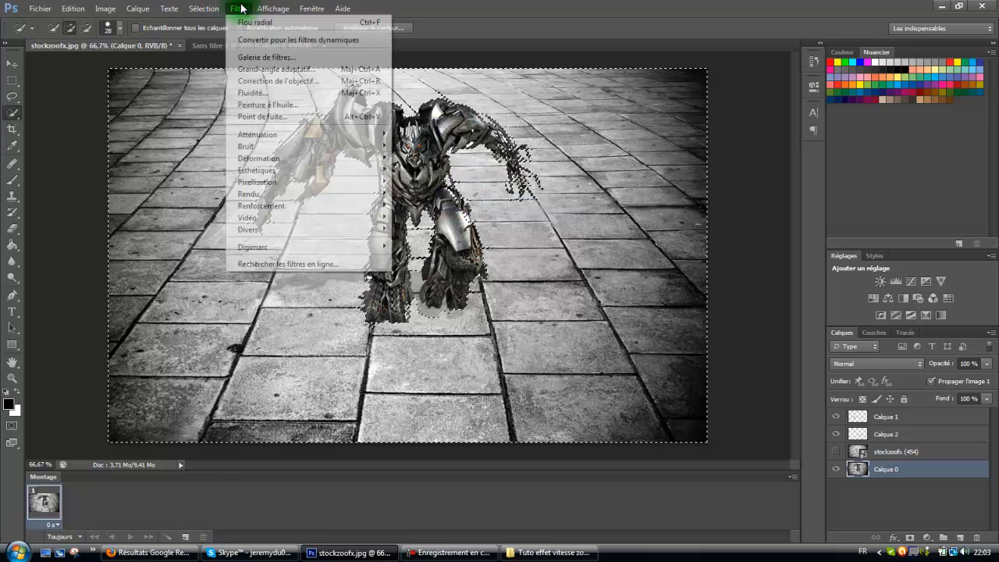
left_click(240, 9)
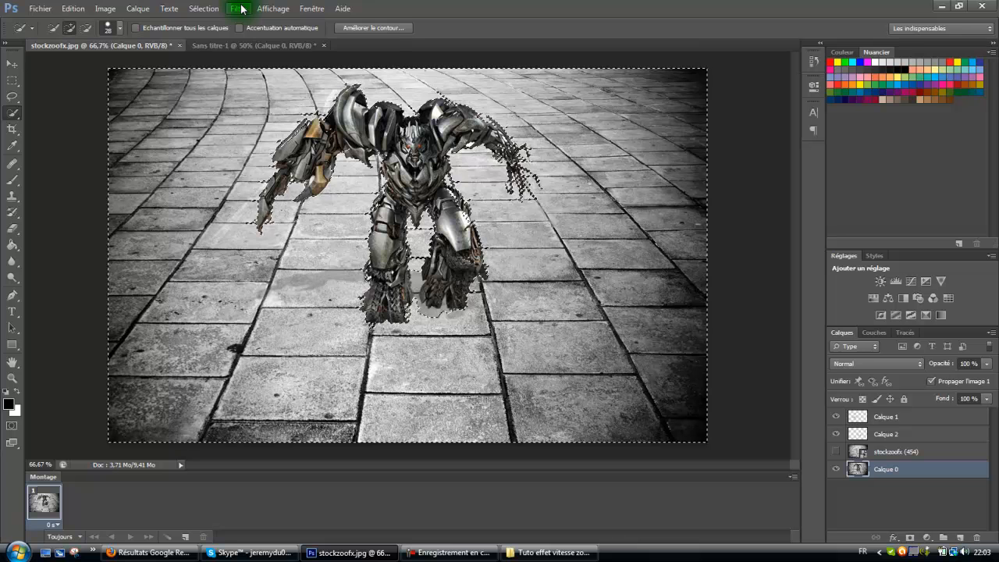
left_click(240, 8)
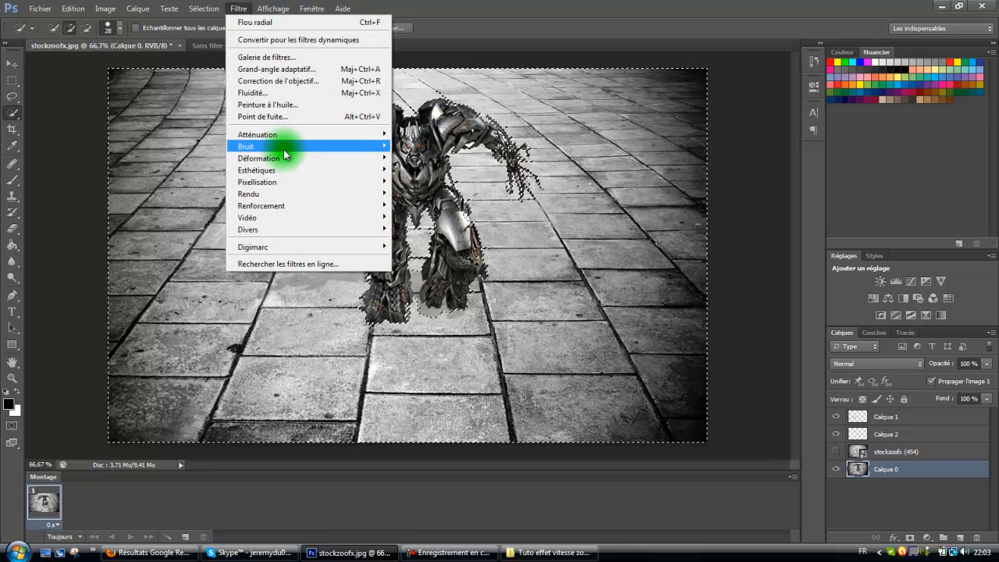
mouse_move(330, 139)
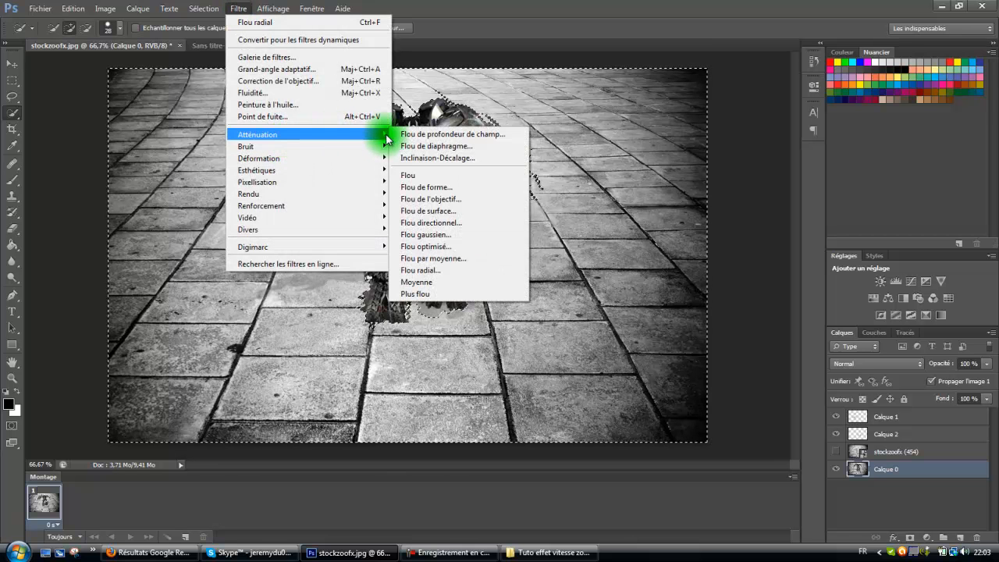
left_click(449, 271)
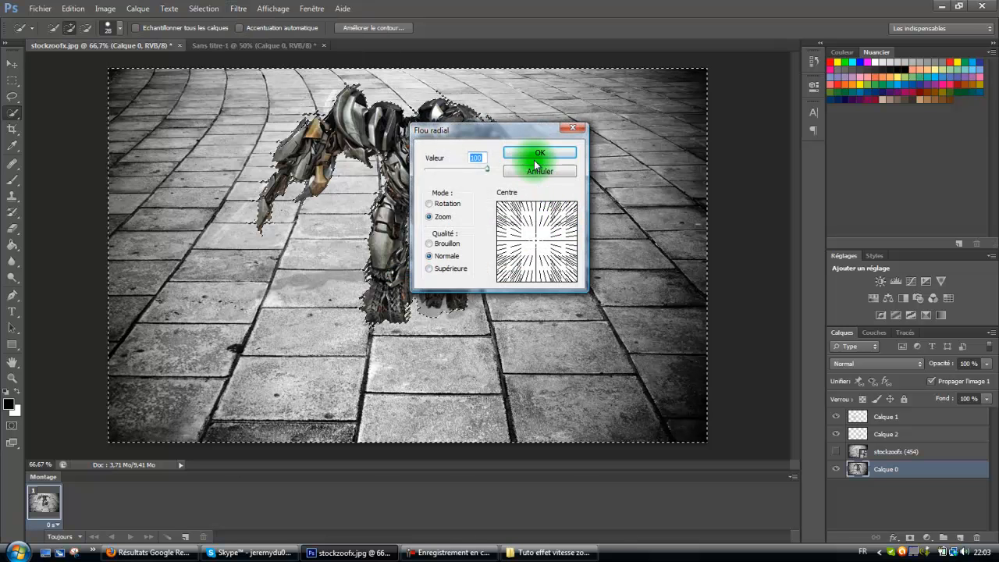
left_click(534, 158)
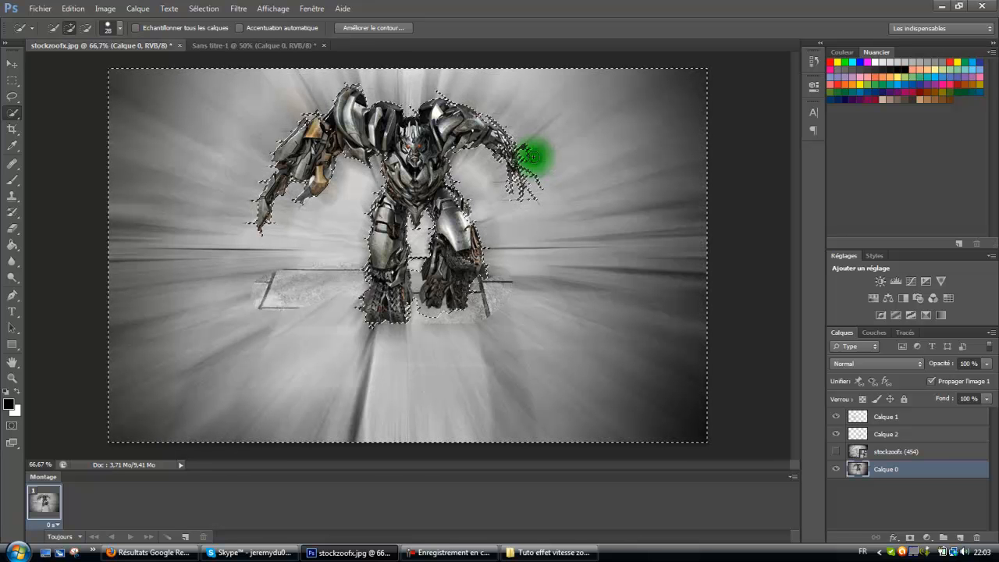
key("ctrl+z")
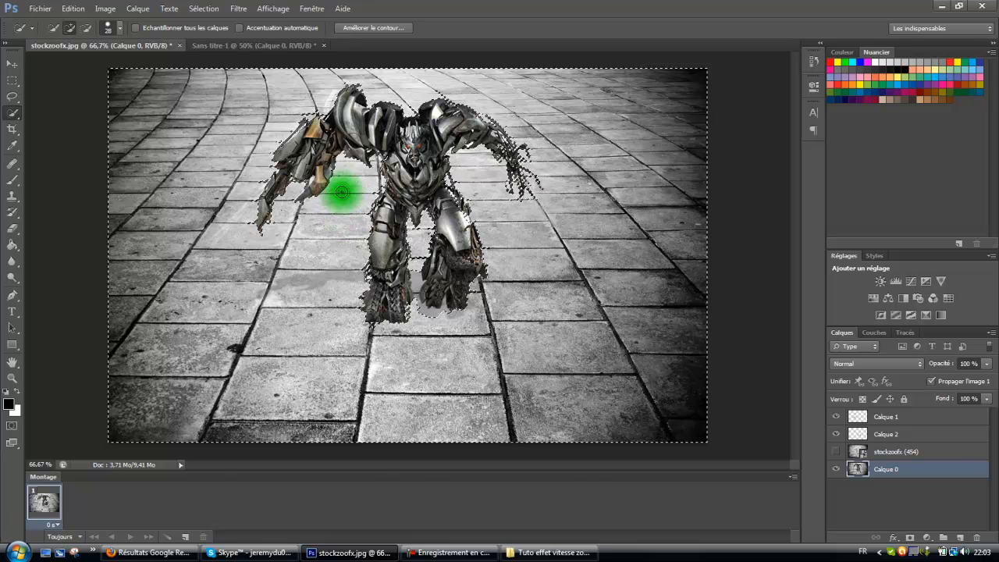
Step: Show the stockzoofx (454) layer and apply a Zoom-mode Radial Blur with an amount of 11 to the background selection on Calque 0
left_click(837, 453)
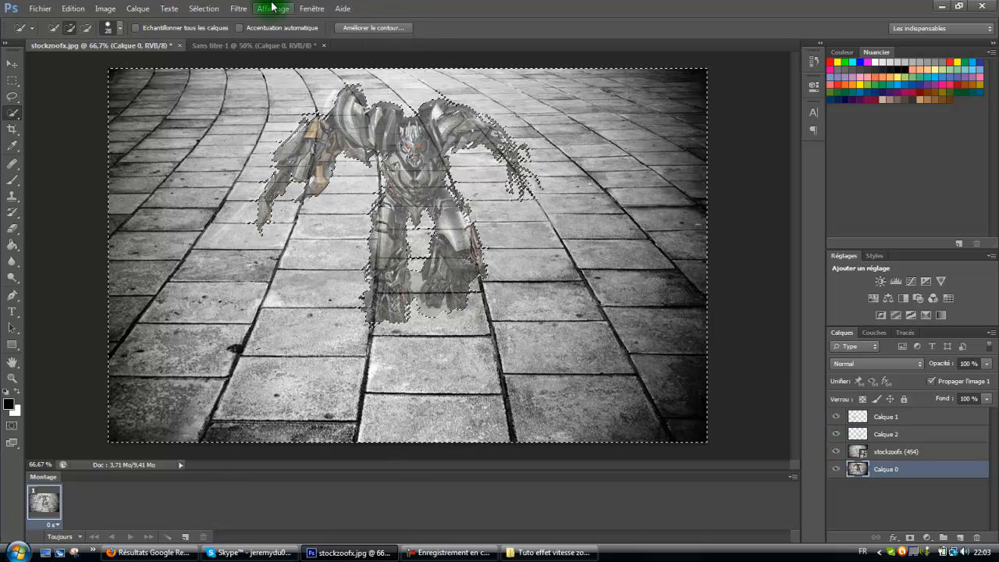
left_click(238, 10)
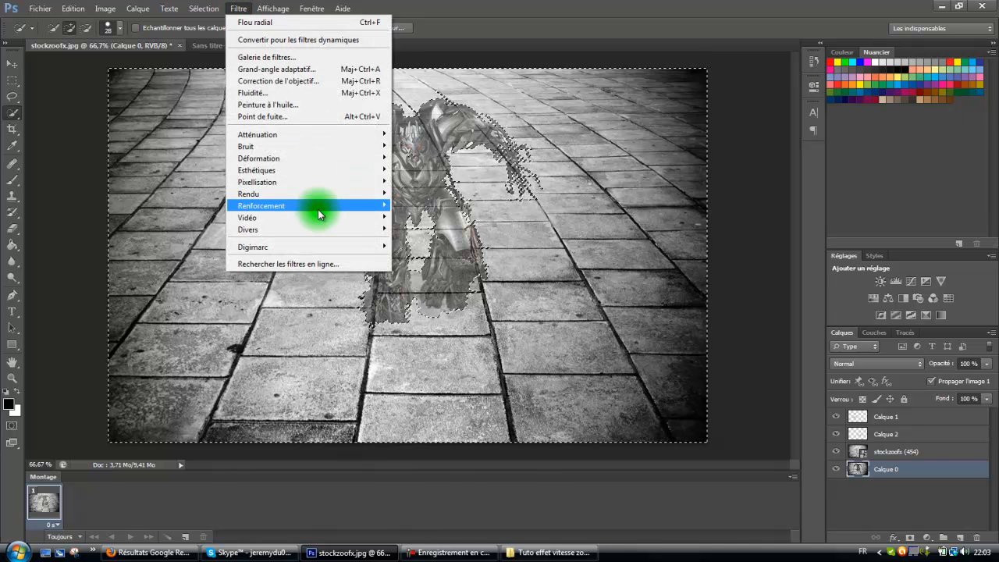
mouse_move(361, 136)
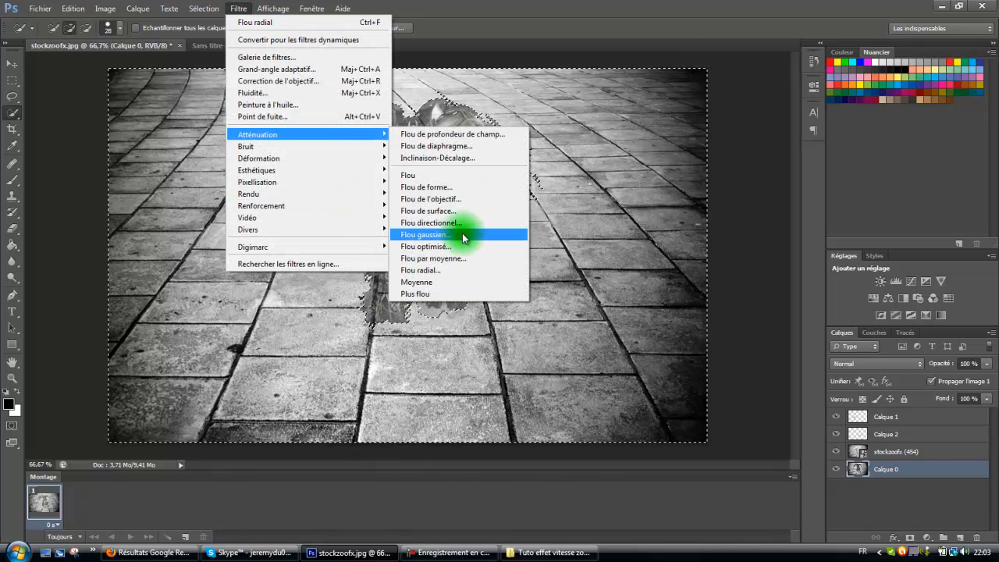
left_click(444, 270)
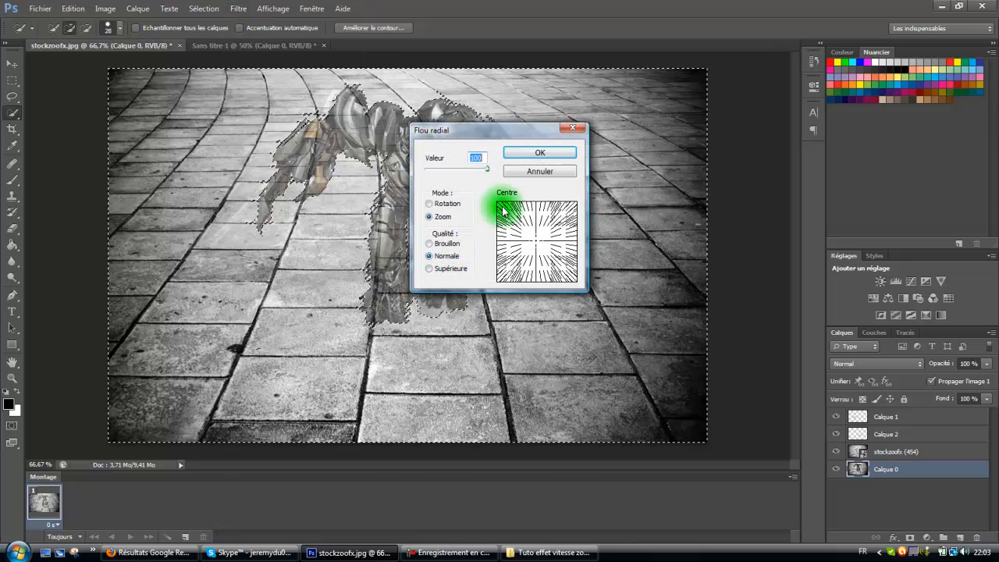
left_click_drag(479, 168, 431, 179)
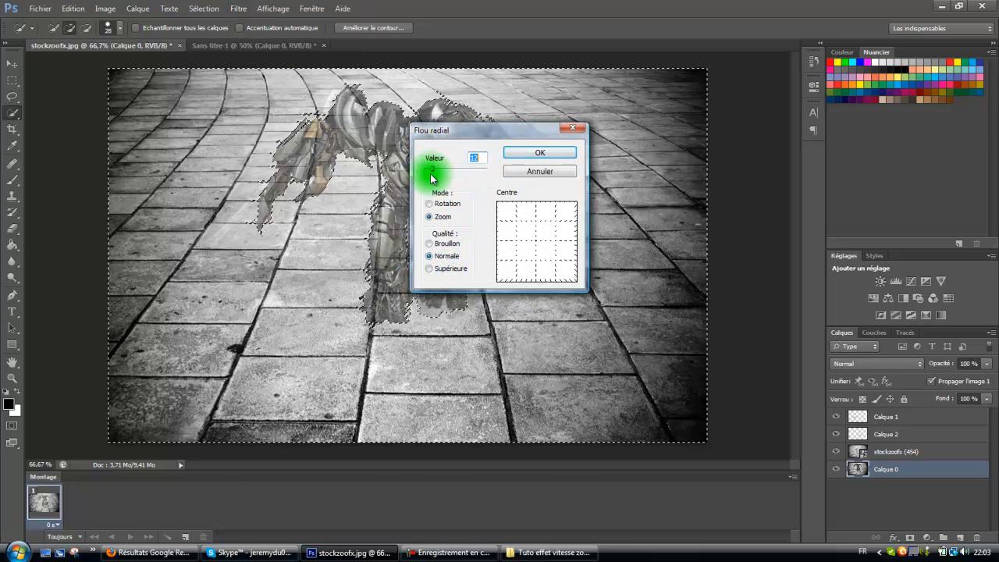
left_click(546, 153)
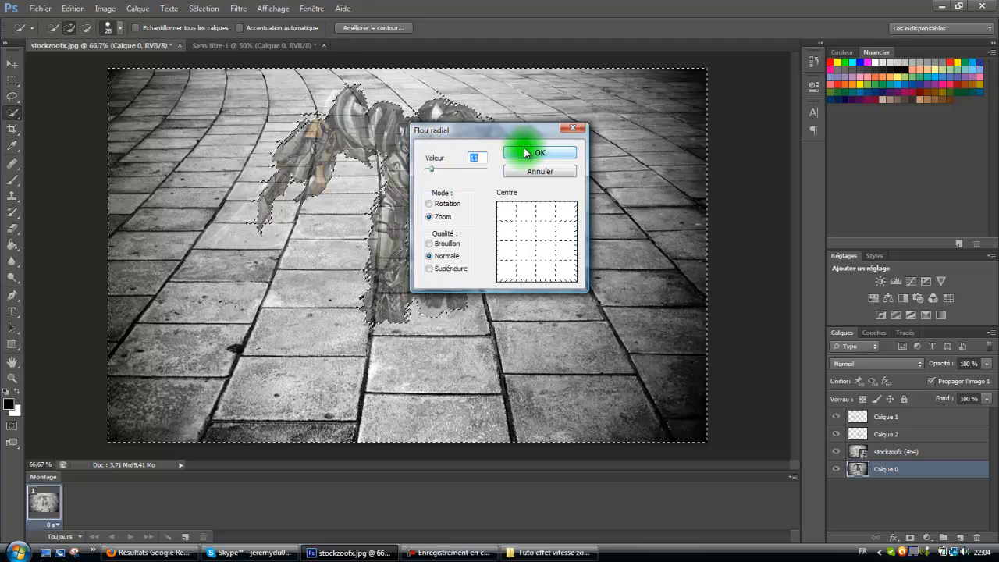
left_click(430, 268)
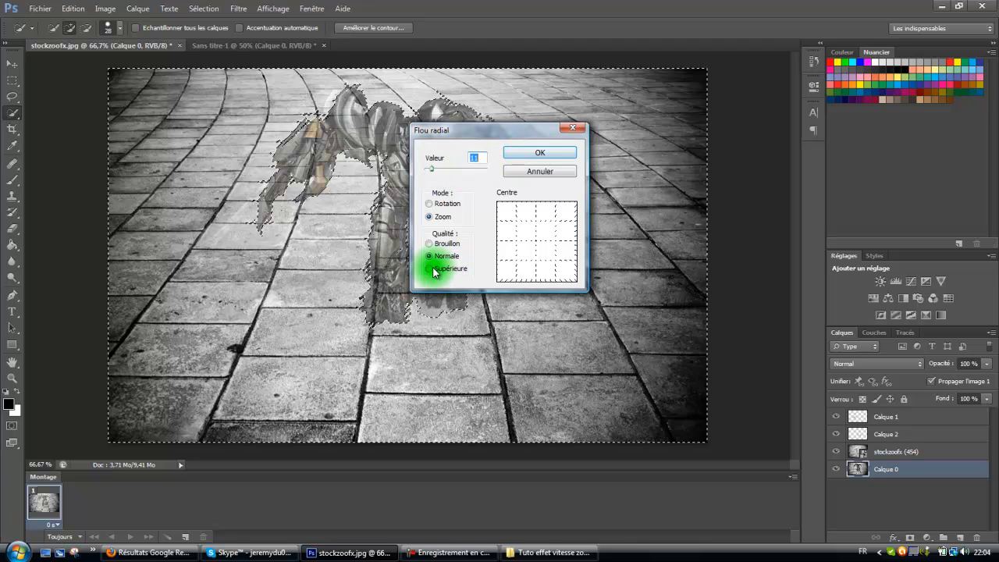
left_click(535, 153)
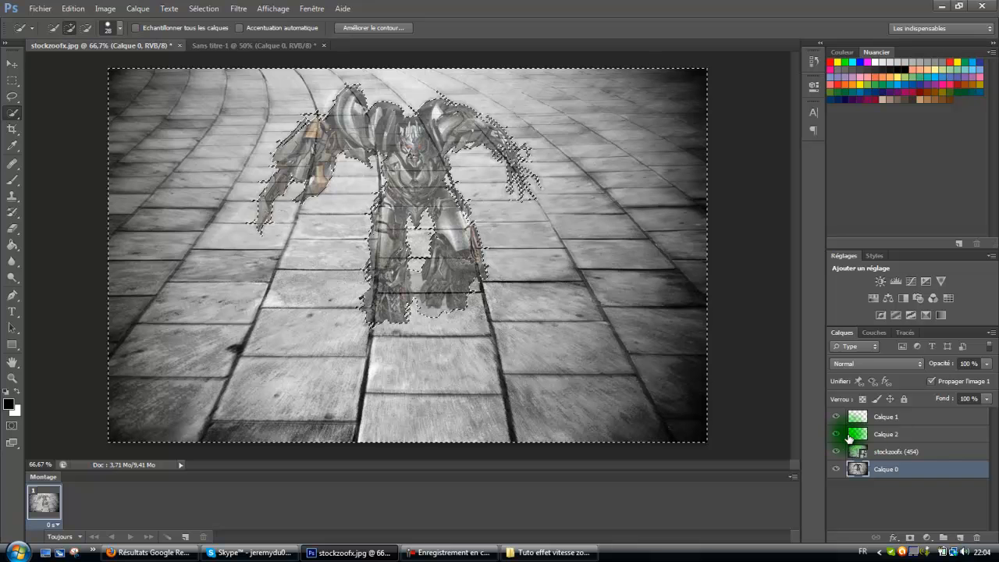
Step: Clear the selection with the rectangular marquee and hide the stockzoofx (454) layer to reveal the blurred photo
left_click(874, 450)
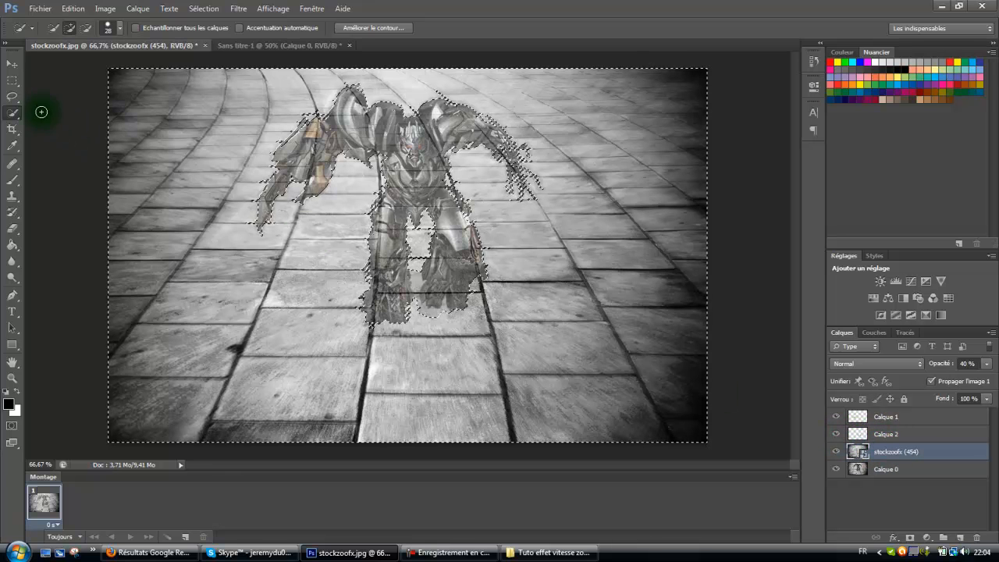
left_click(13, 80)
left_click(45, 88)
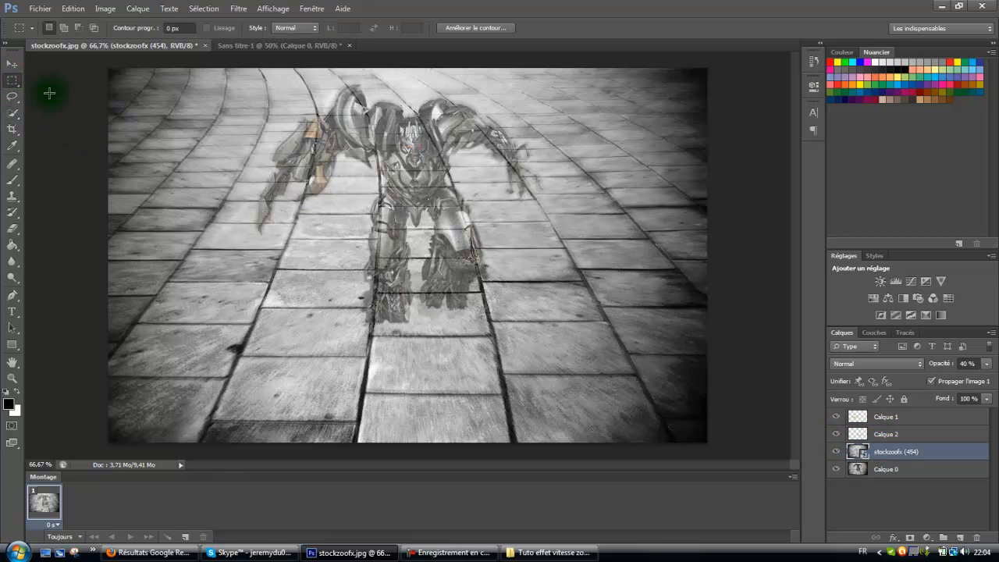
left_click(838, 453)
left_click(839, 454)
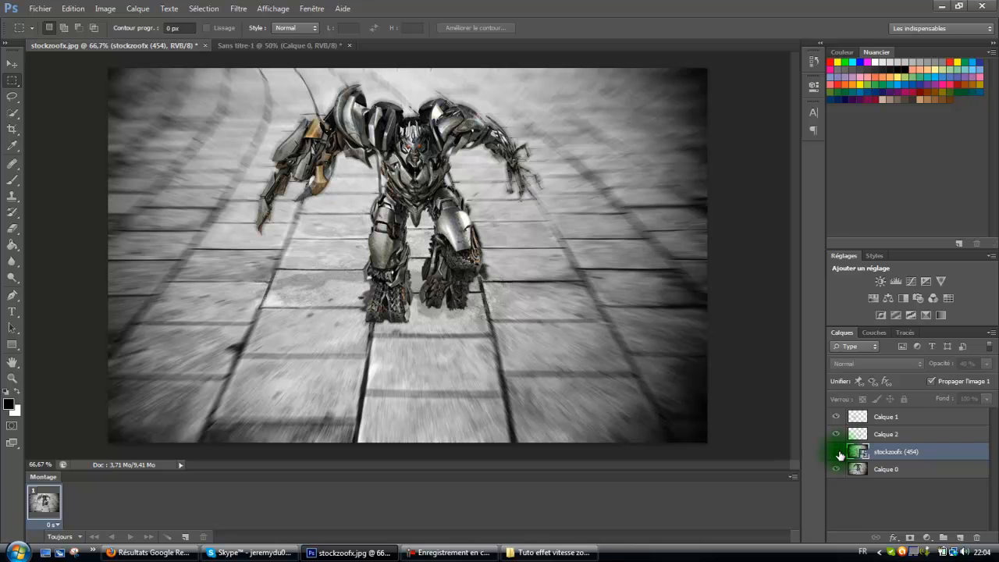
left_click(838, 453)
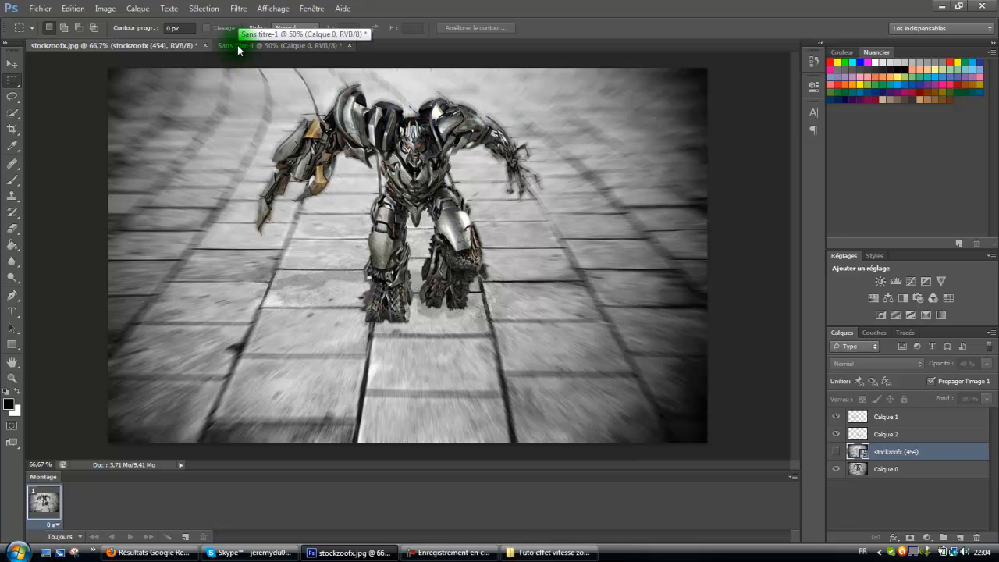
Step: Close the stockzoofx.jpg document to return to the car photo in Sans titre-1
left_click(205, 45)
left_click(539, 212)
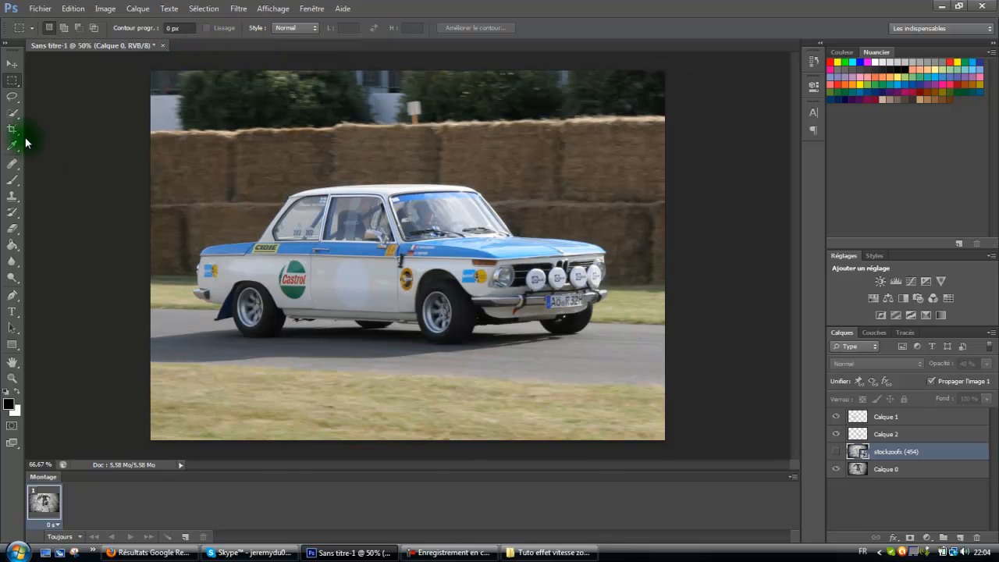
Step: Try to select the car with the Quick Selection tool while Calque 0 is active
left_click(11, 114)
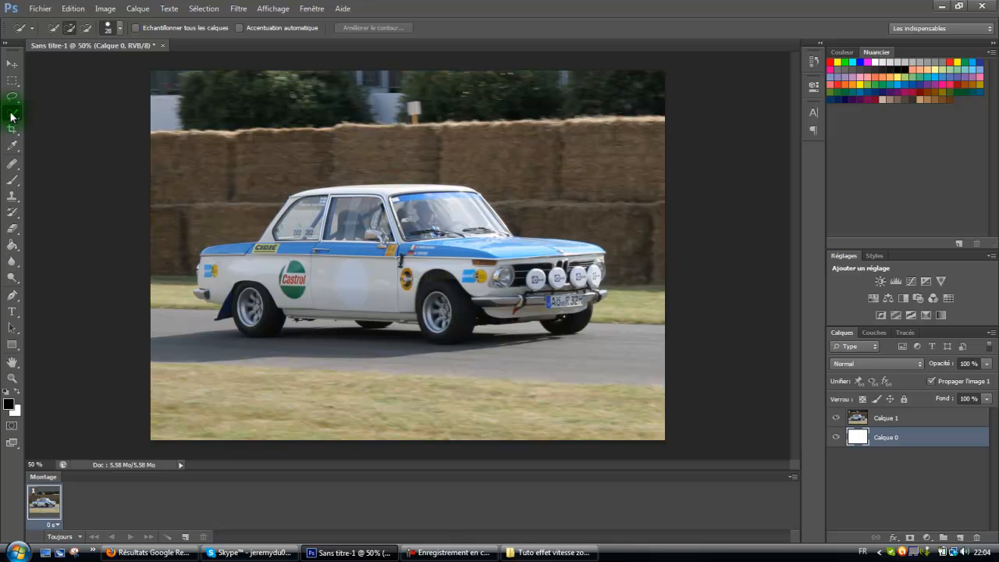
right_click(12, 115)
left_click(53, 112)
left_click(236, 264)
mouse_move(560, 260)
left_mouse_down()
mouse_move(487, 243)
mouse_move(467, 210)
mouse_move(428, 192)
mouse_move(315, 197)
left_mouse_up()
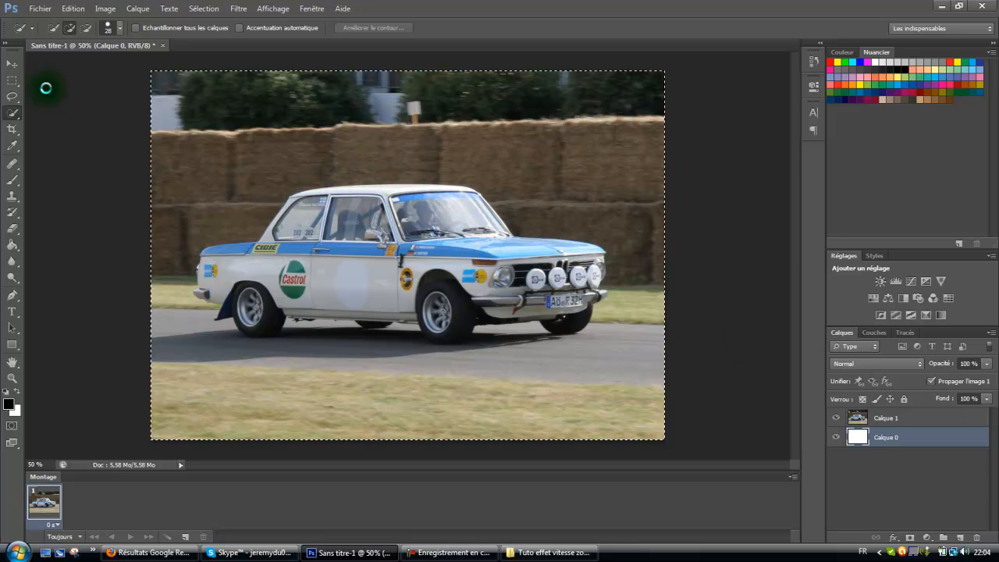
Step: Deselect everything and make Calque 1, the car photo layer, active
left_click(12, 82)
key("ctrl+d")
left_click(880, 420)
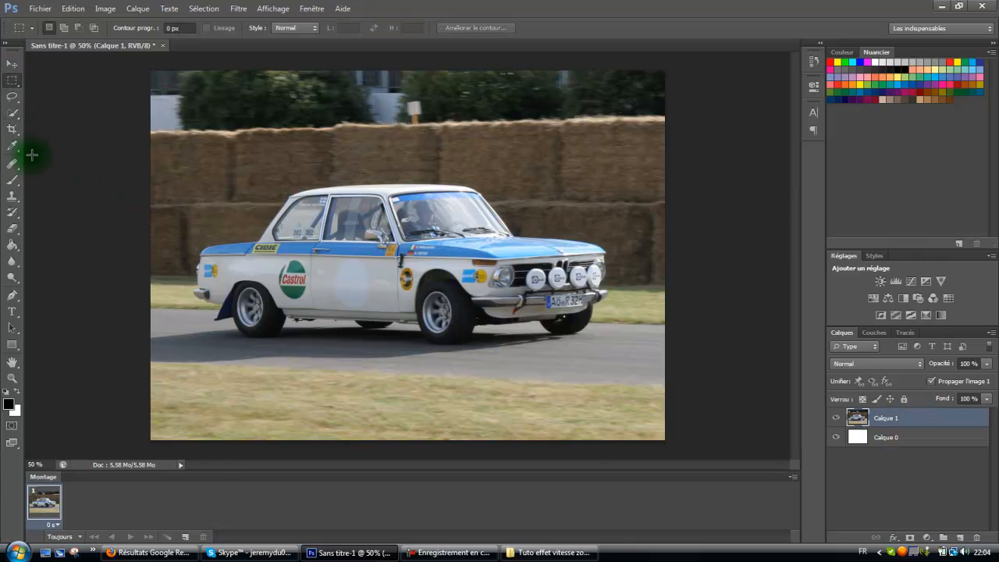
Step: Select the car's body on Calque 1 with the Quick Selection tool
left_click(16, 115)
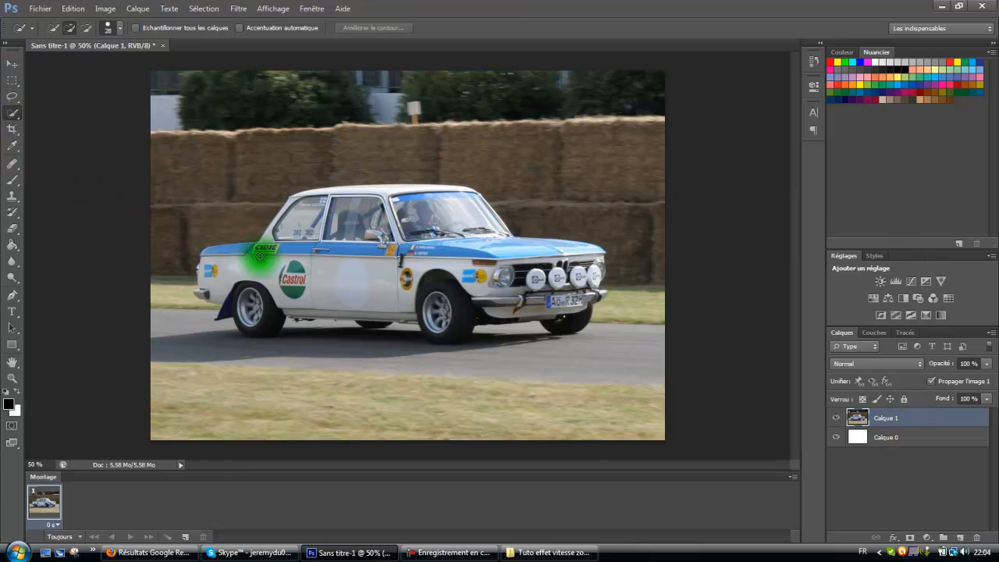
left_click(210, 260)
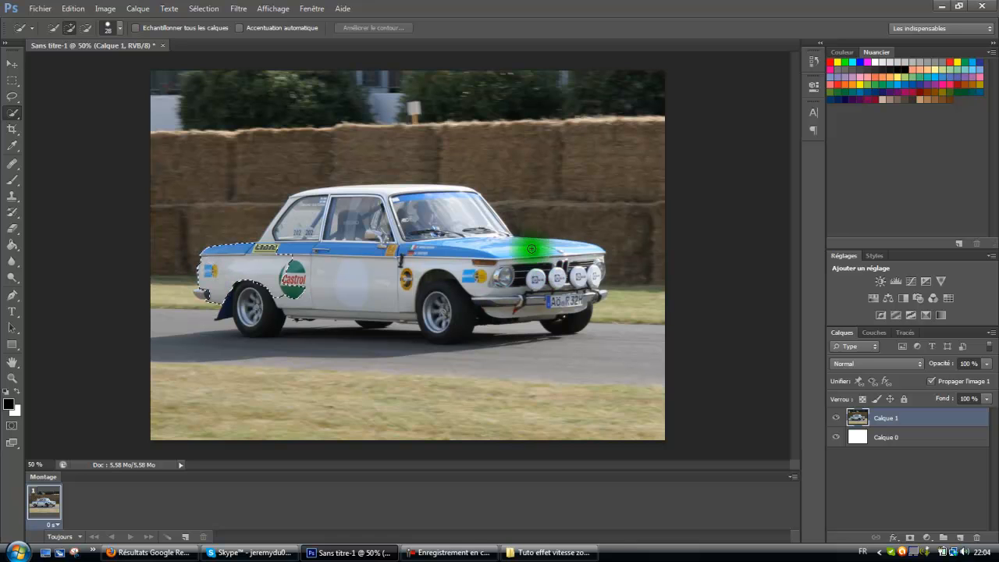
mouse_move(364, 292)
left_mouse_down()
mouse_move(398, 311)
mouse_move(455, 313)
mouse_move(461, 296)
mouse_move(455, 324)
mouse_move(436, 325)
left_mouse_up()
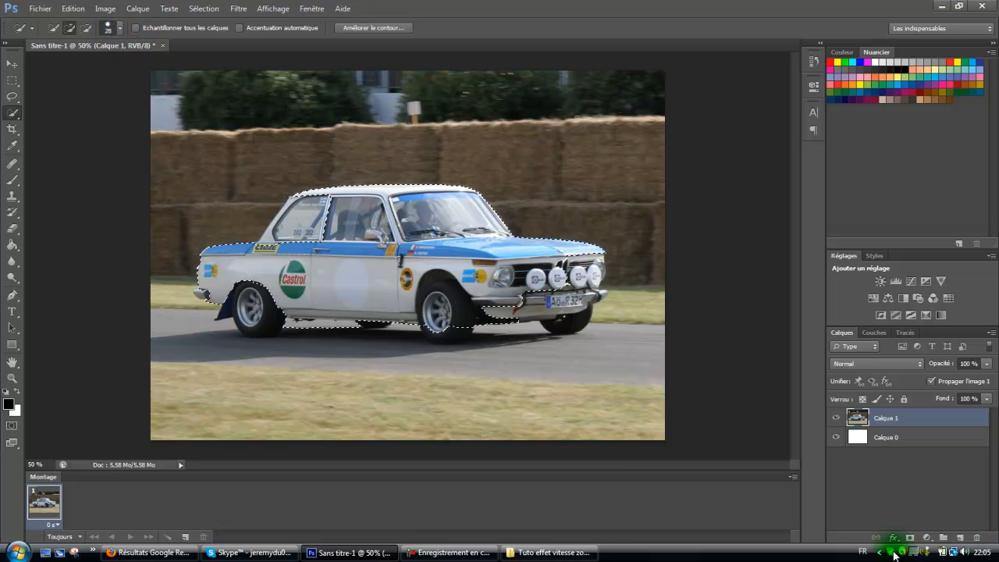
Step: Quit the Skype program running in the background
right_click(902, 552)
left_click(913, 542)
left_click(520, 328)
left_click(427, 325)
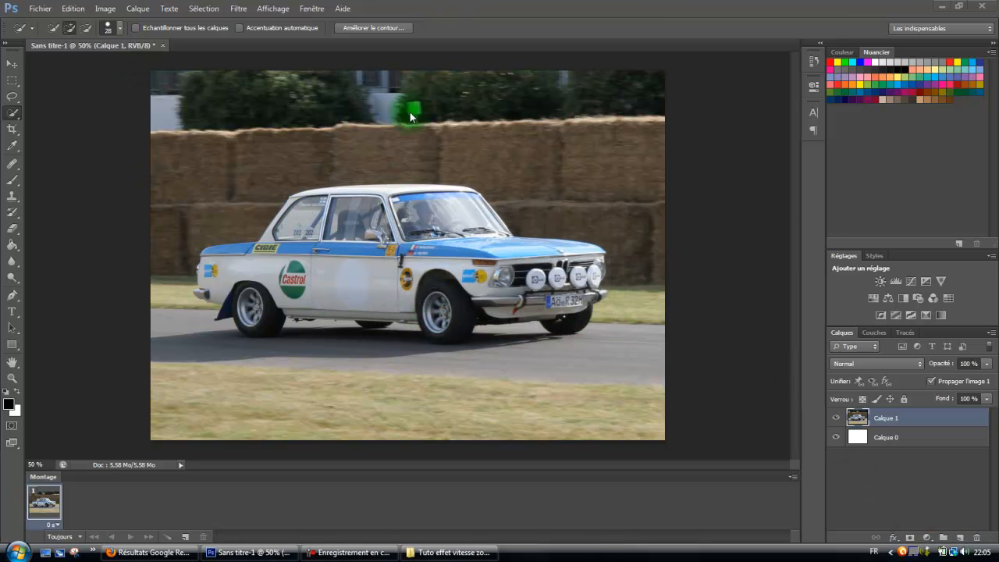
Step: Select the car's body again with Quick Selection and extend the selection over the front bumper, licence plate and far front wheel
left_click_drag(356, 249, 401, 264)
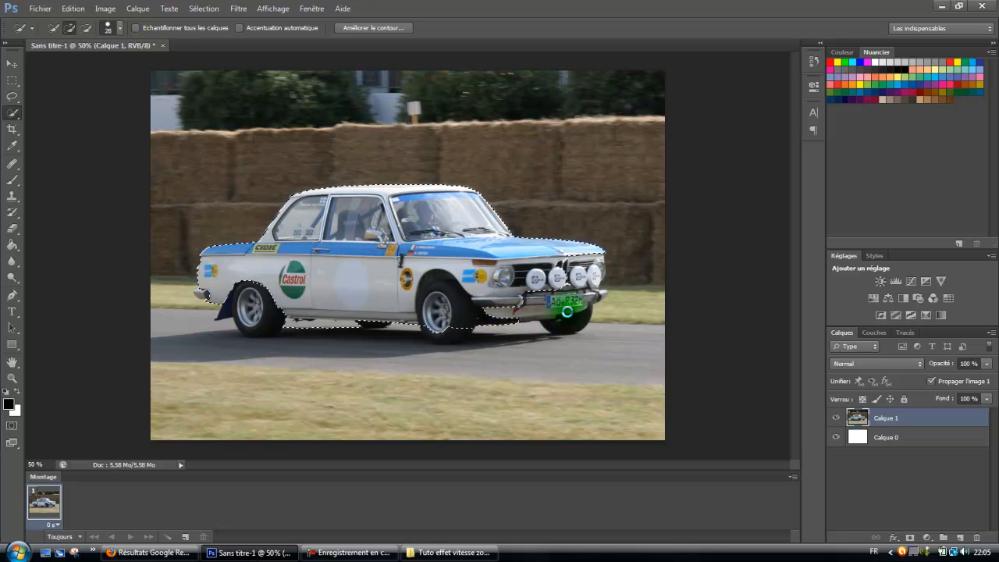
left_click(585, 274)
left_click(584, 273)
left_click(584, 273)
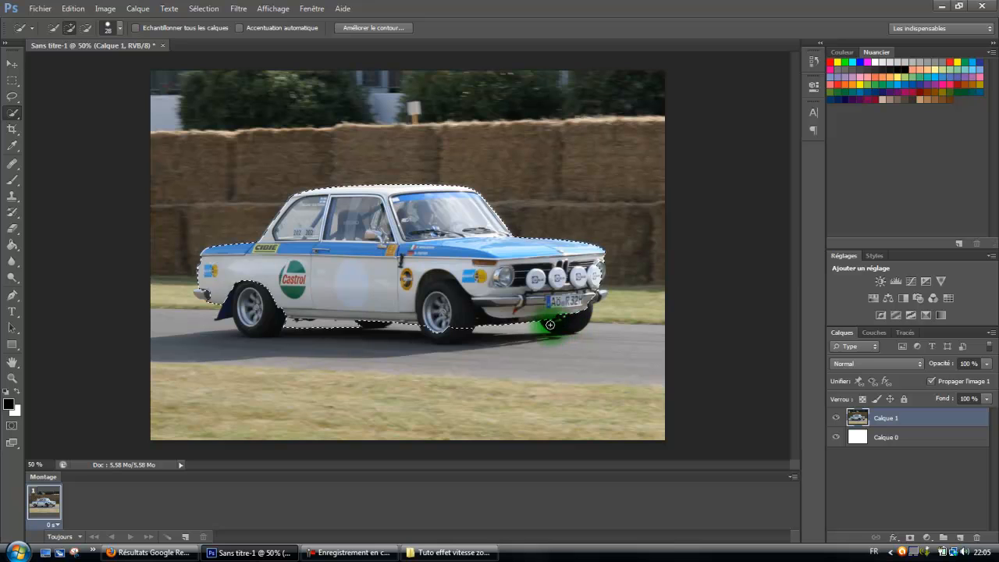
left_click(577, 321)
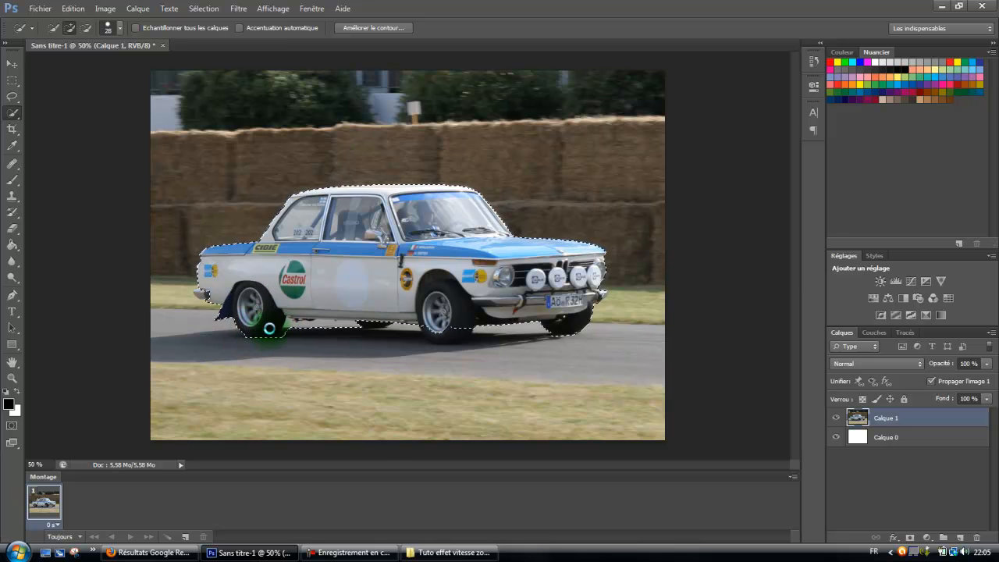
Step: Add the rear wheel and near front wheel to the selection, and subtract the road area just beside the rear wheel
left_click_drag(255, 323, 283, 325)
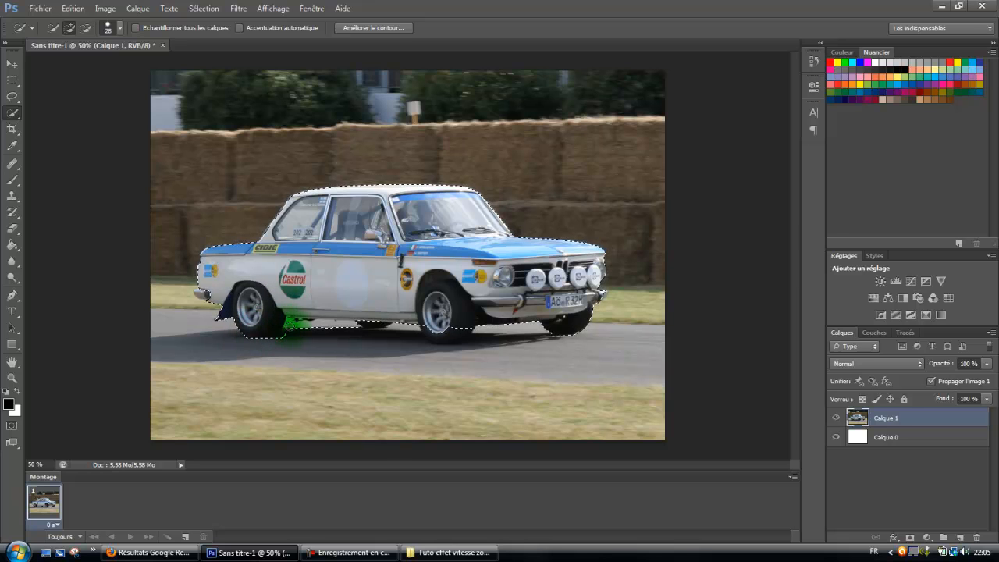
left_click(291, 325, "alt")
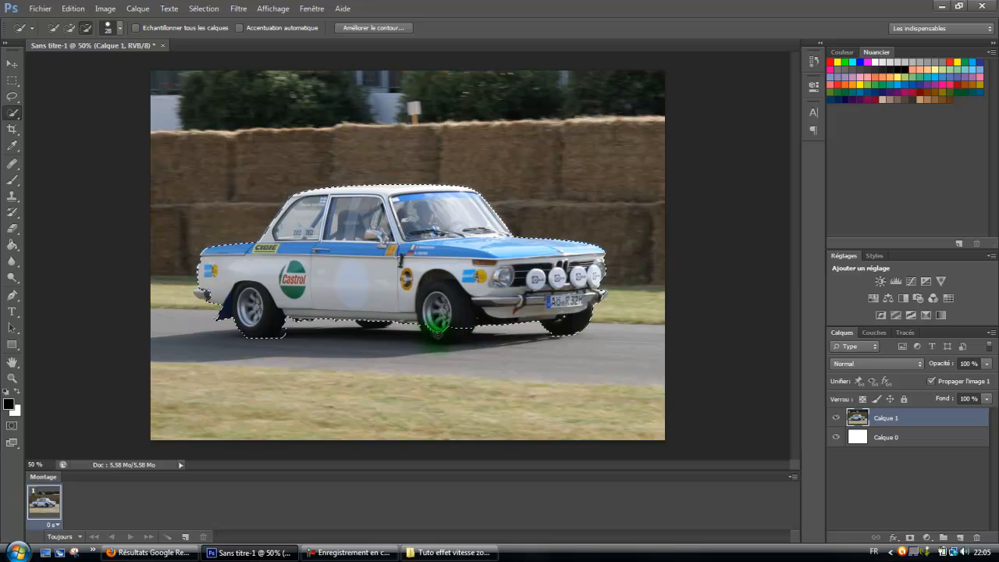
left_click_drag(414, 331, 432, 336)
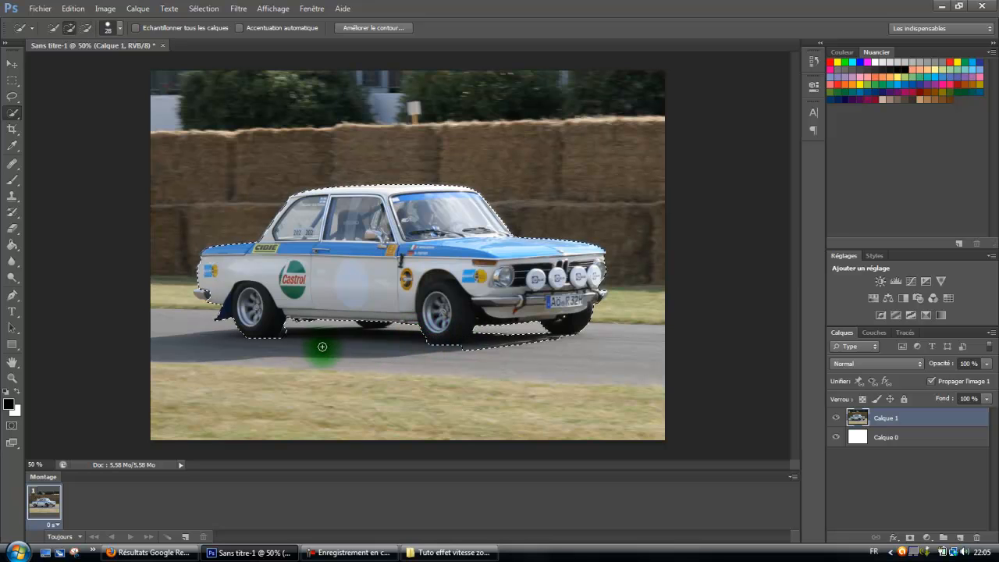
Step: Add the car's shadow on the road to the selection and refine its edge beneath the door sill
mouse_move(182, 352)
left_mouse_down()
mouse_move(174, 352)
mouse_move(162, 285)
mouse_move(160, 314)
mouse_move(196, 325)
mouse_move(196, 301)
mouse_move(210, 324)
mouse_move(234, 333)
mouse_move(334, 330)
mouse_move(303, 332)
mouse_move(290, 318)
mouse_move(411, 326)
mouse_move(395, 339)
left_mouse_up()
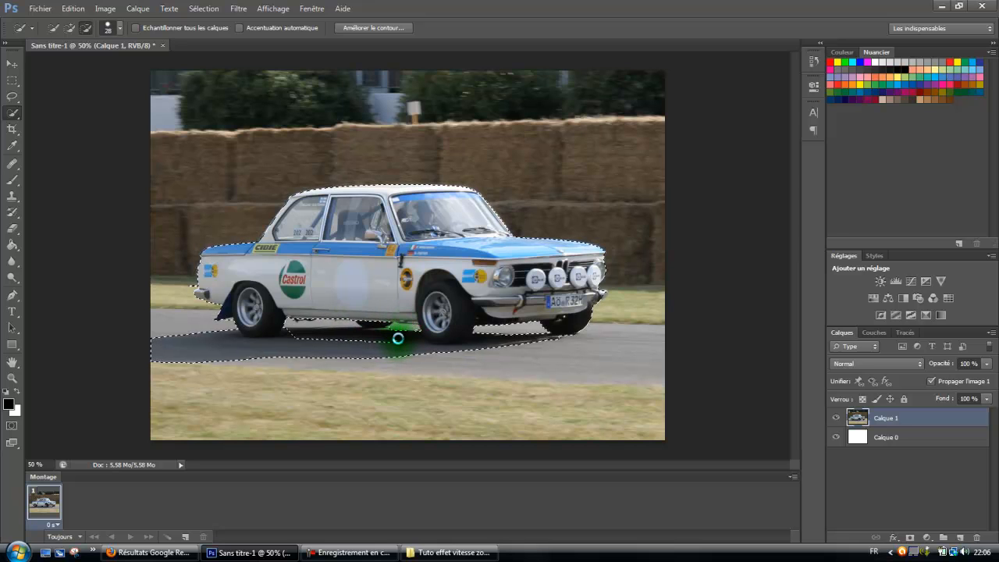
mouse_move(309, 320)
left_mouse_down()
mouse_move(298, 323)
mouse_move(322, 323)
left_mouse_up()
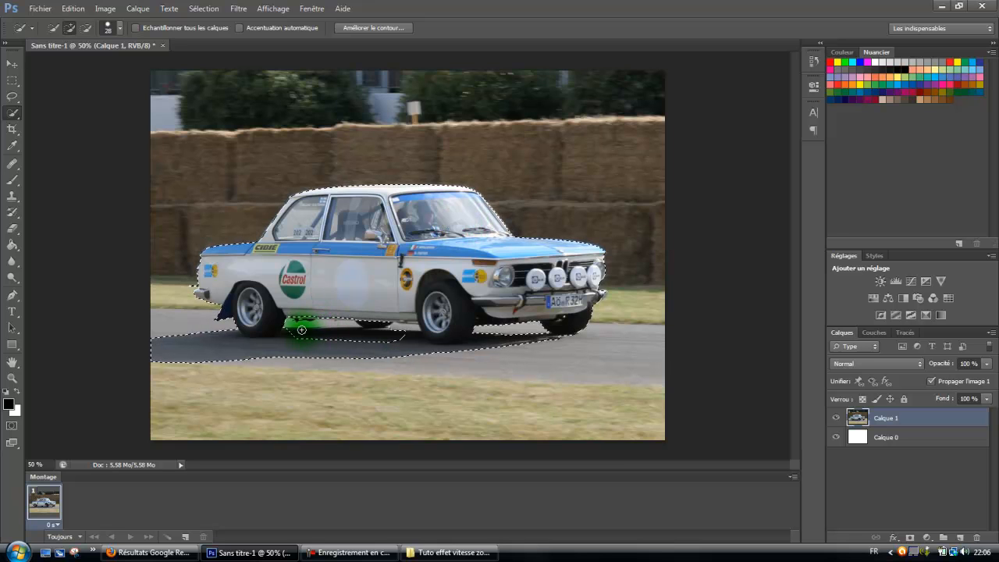
key("alt")
left_click_drag(300, 329, 321, 322)
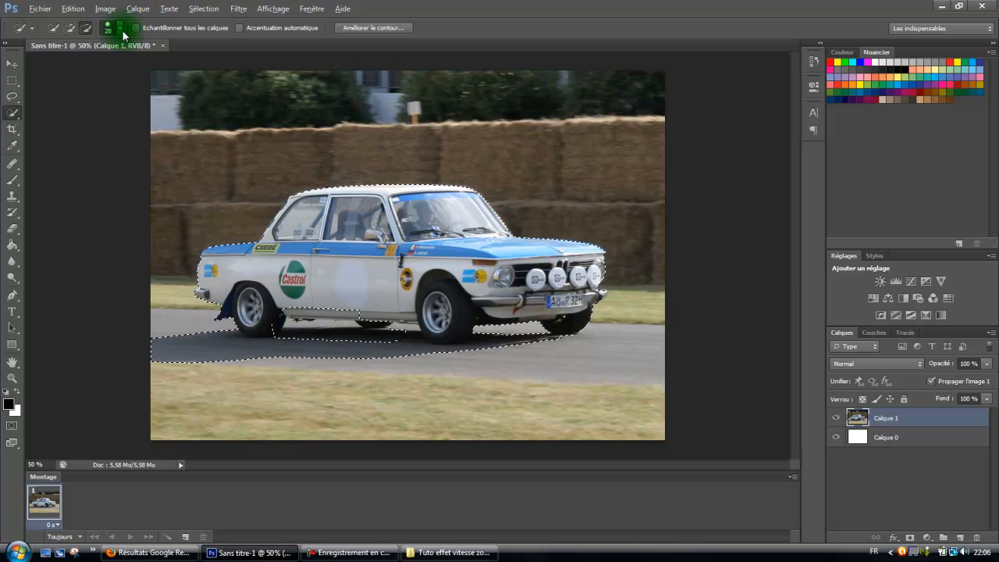
Step: Set the Quick Selection brush size to 52 px and fill the unselected gap beneath the car, keeping the background outside the selection
left_click(120, 30)
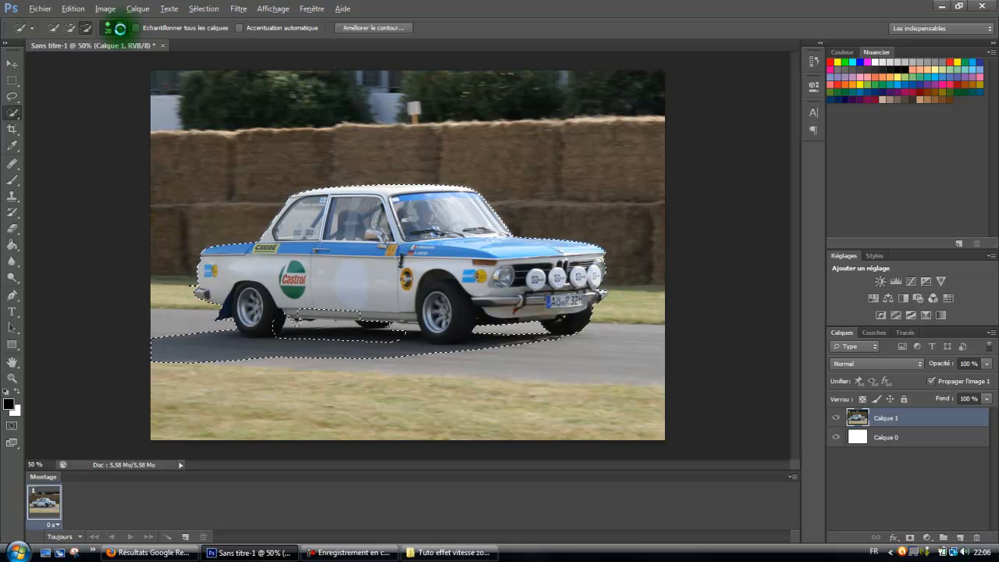
left_click(121, 31)
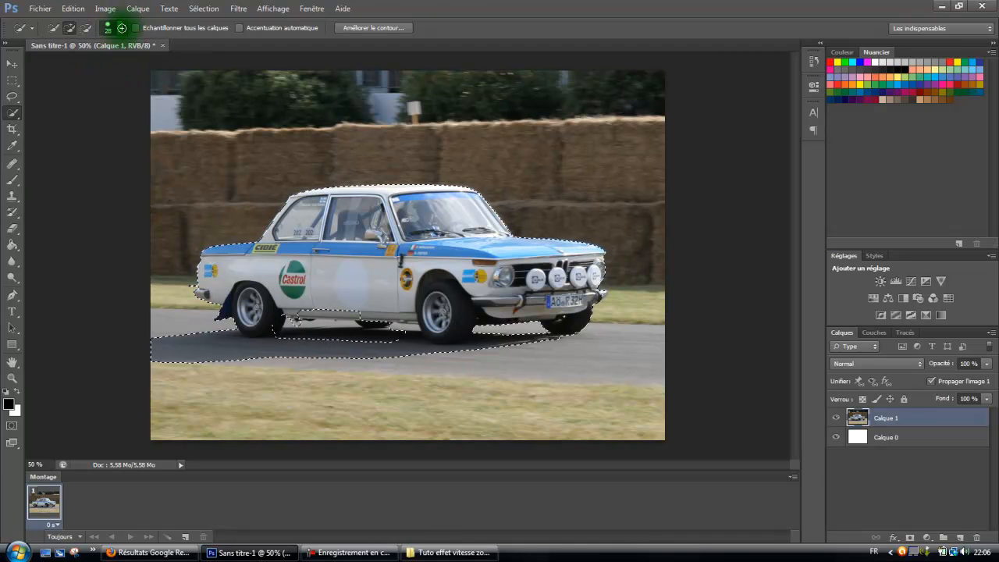
left_click(121, 30)
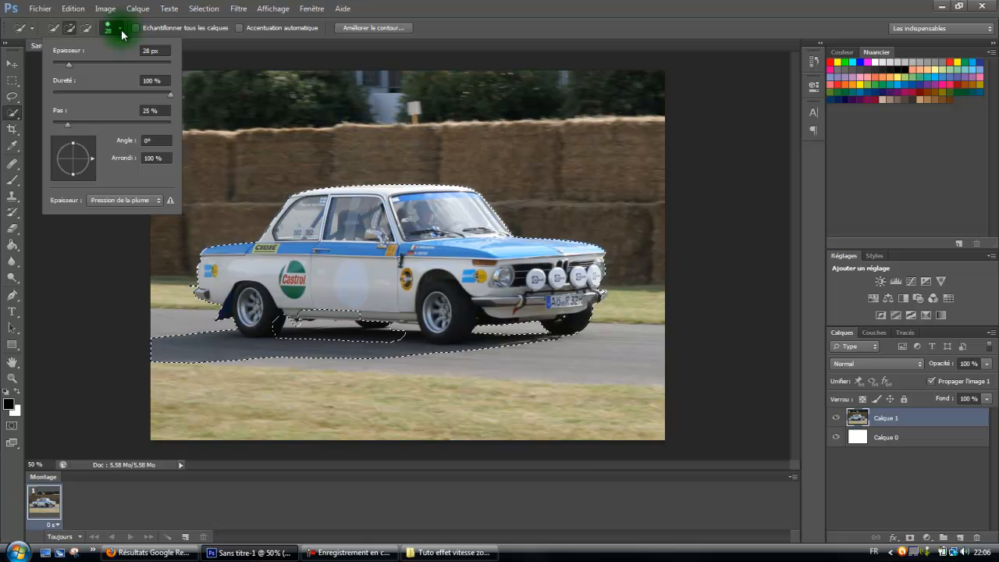
left_click_drag(83, 64, 89, 63)
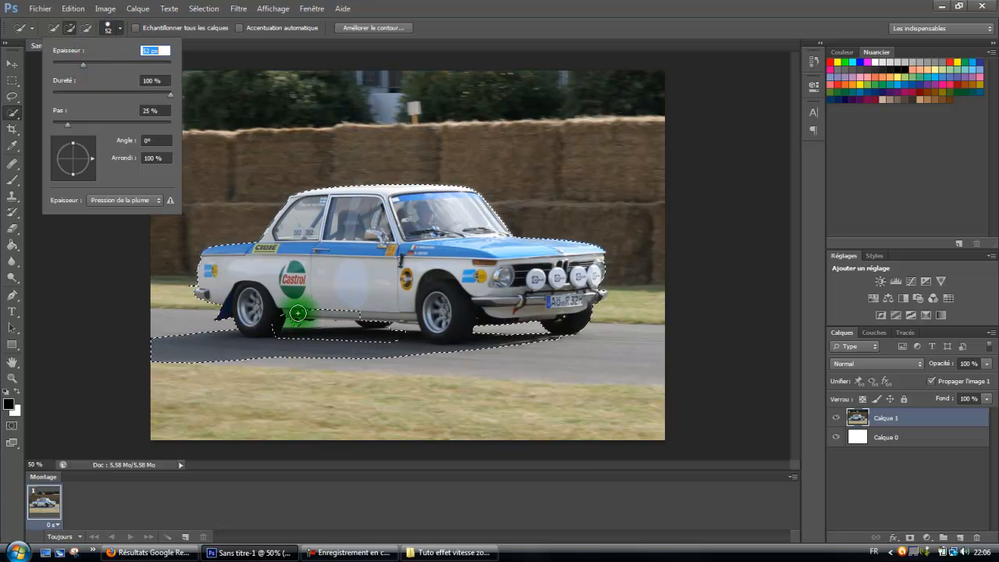
left_click(275, 327)
mouse_move(321, 308)
left_mouse_down()
mouse_move(296, 322)
mouse_move(402, 311)
mouse_move(417, 321)
mouse_move(394, 336)
mouse_move(295, 329)
mouse_move(342, 338)
mouse_move(311, 335)
mouse_move(418, 327)
mouse_move(343, 332)
mouse_move(415, 330)
mouse_move(373, 323)
mouse_move(394, 329)
mouse_move(370, 335)
mouse_move(403, 334)
mouse_move(271, 325)
mouse_move(416, 325)
mouse_move(285, 313)
left_mouse_up()
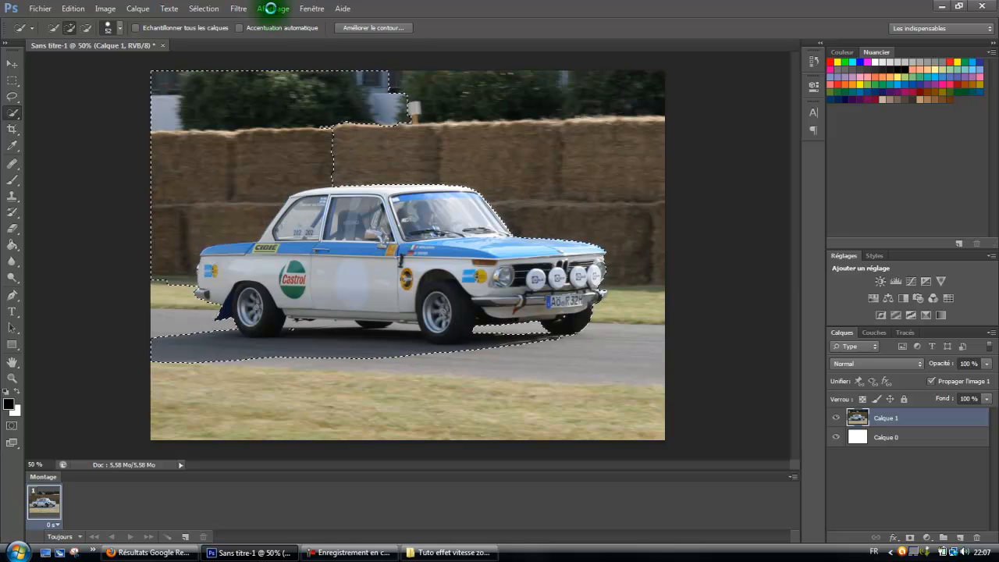
left_click(270, 8)
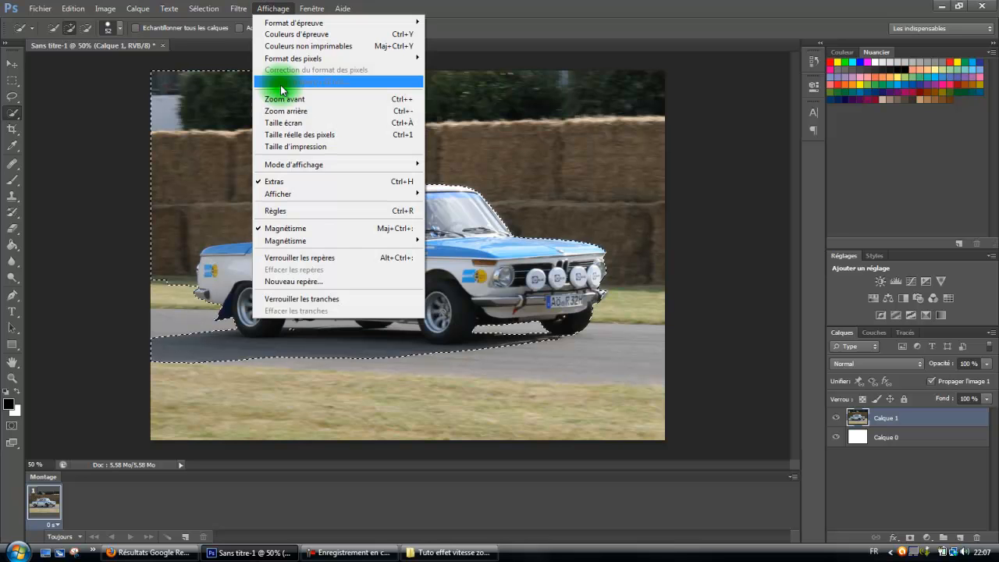
left_click(199, 41)
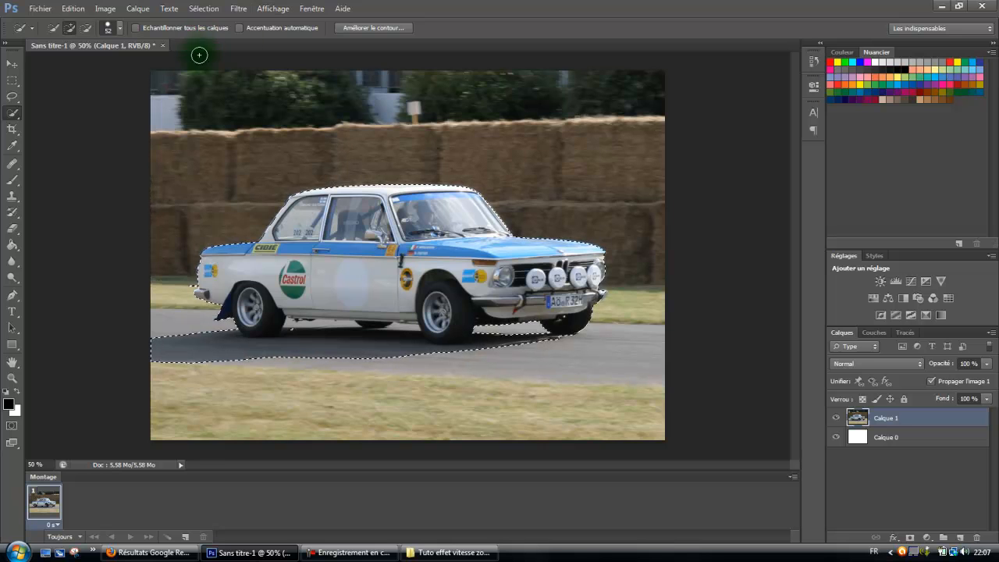
left_click(238, 11)
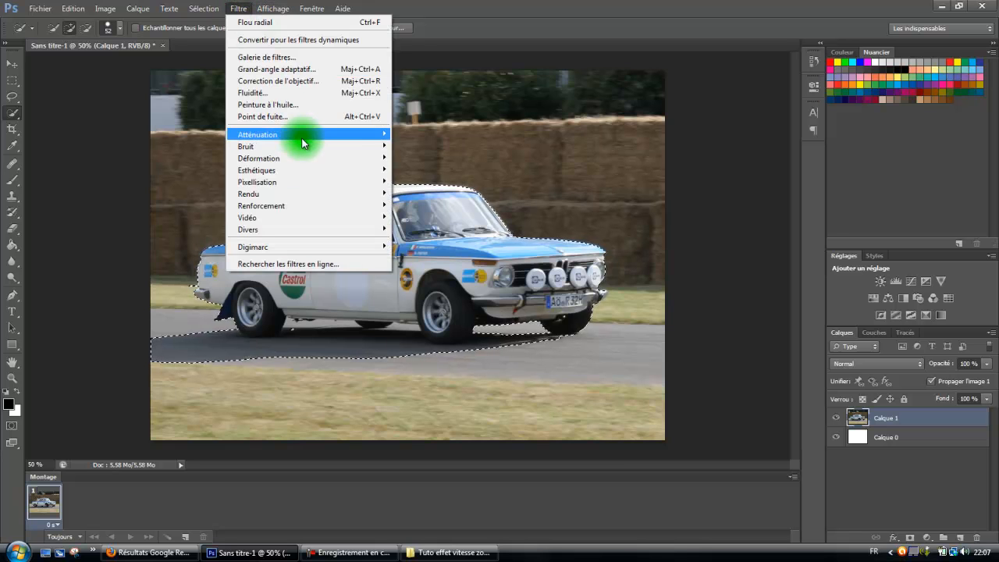
mouse_move(303, 138)
left_click(452, 270)
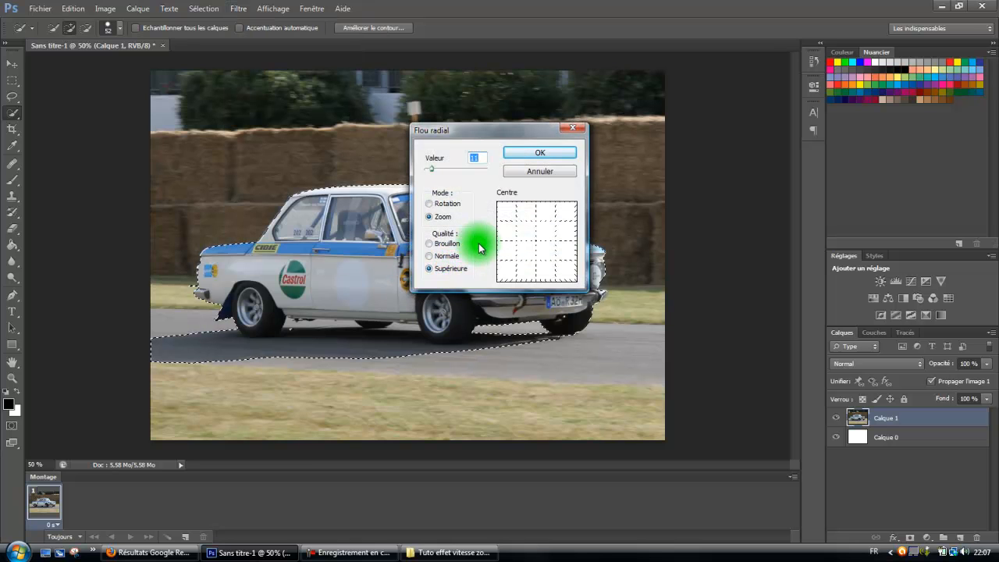
left_click(431, 207)
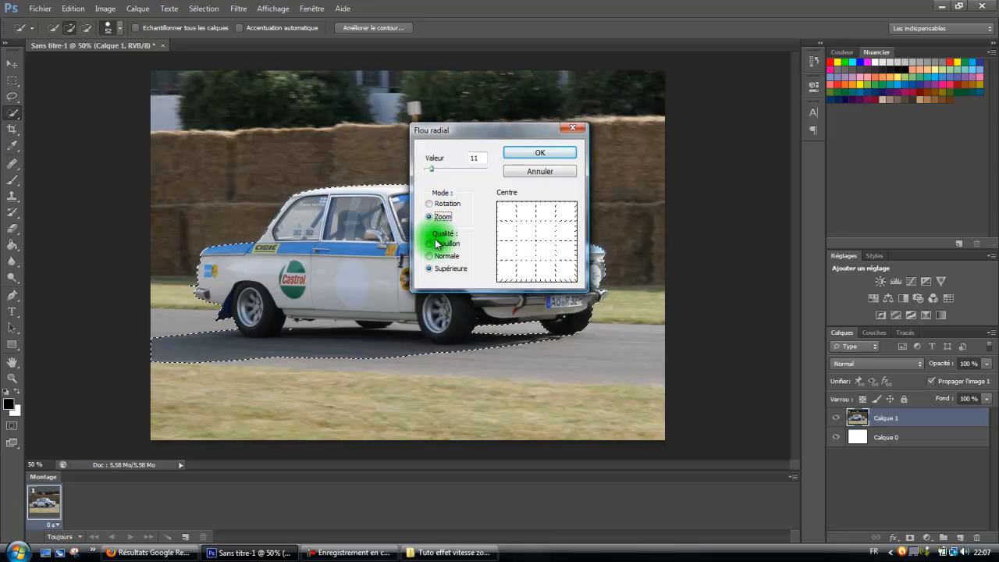
left_click(524, 154)
left_click(238, 9)
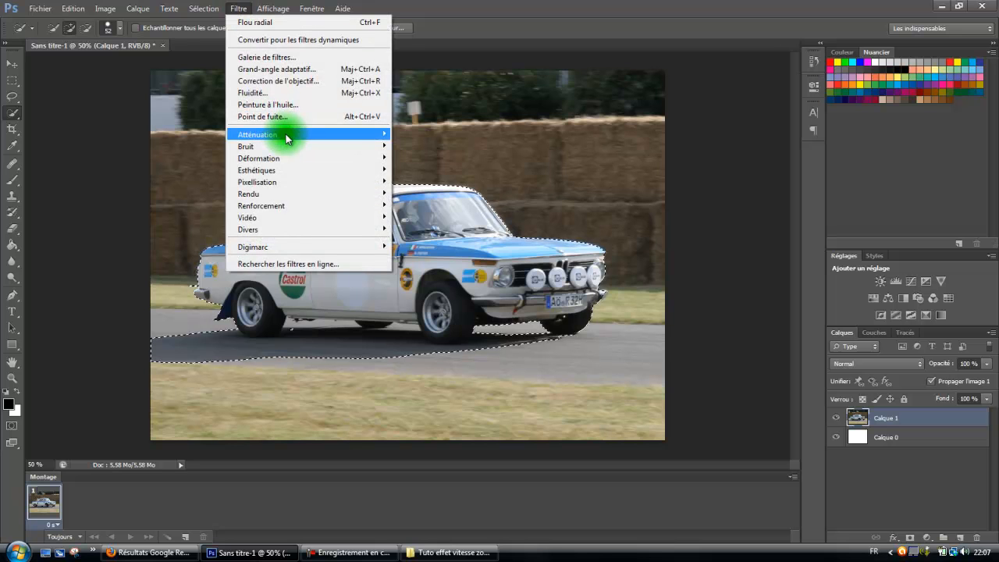
mouse_move(287, 138)
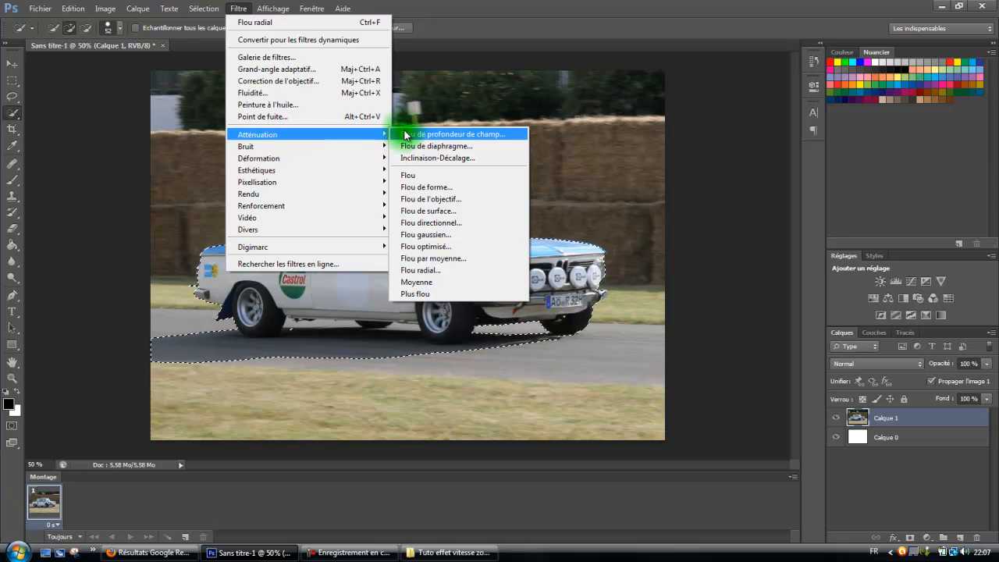
left_click(446, 223)
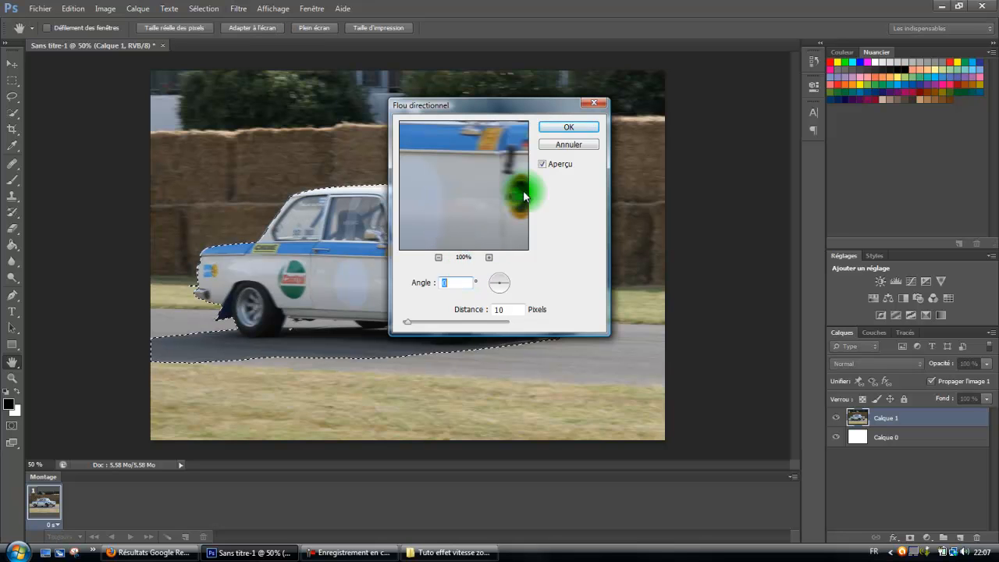
left_click(557, 153)
Step: Invert the selection and apply a directional blur to the background with an angle of 0° and a distance of 43 pixels
right_click(457, 217)
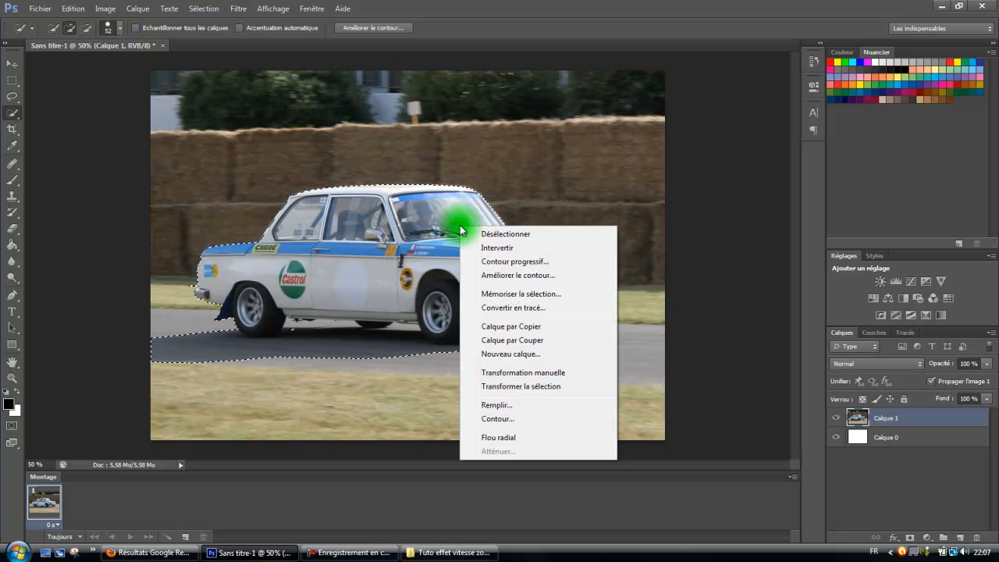
left_click(486, 248)
left_click(239, 8)
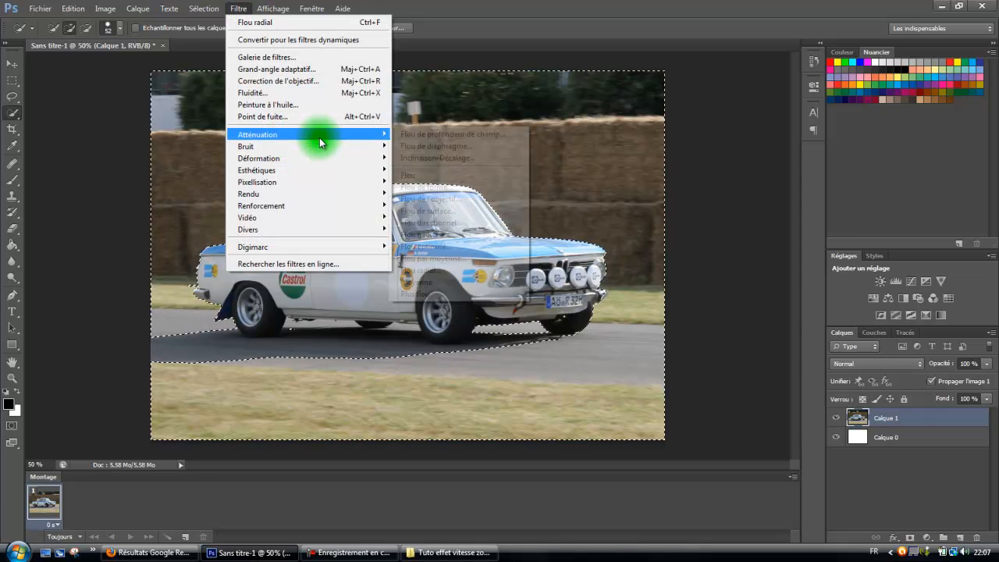
mouse_move(364, 136)
left_click(441, 223)
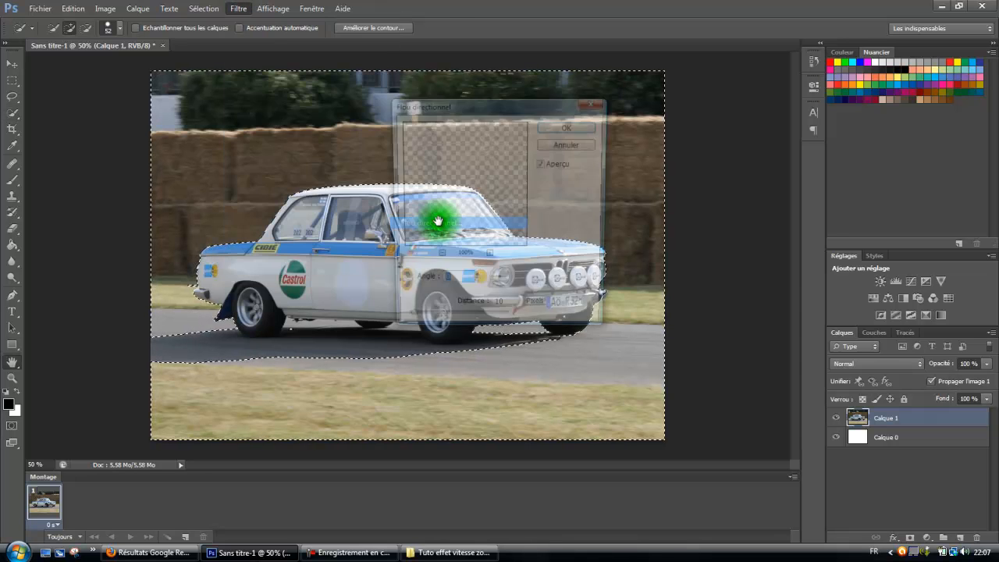
left_click_drag(501, 111, 641, 110)
left_click(636, 215)
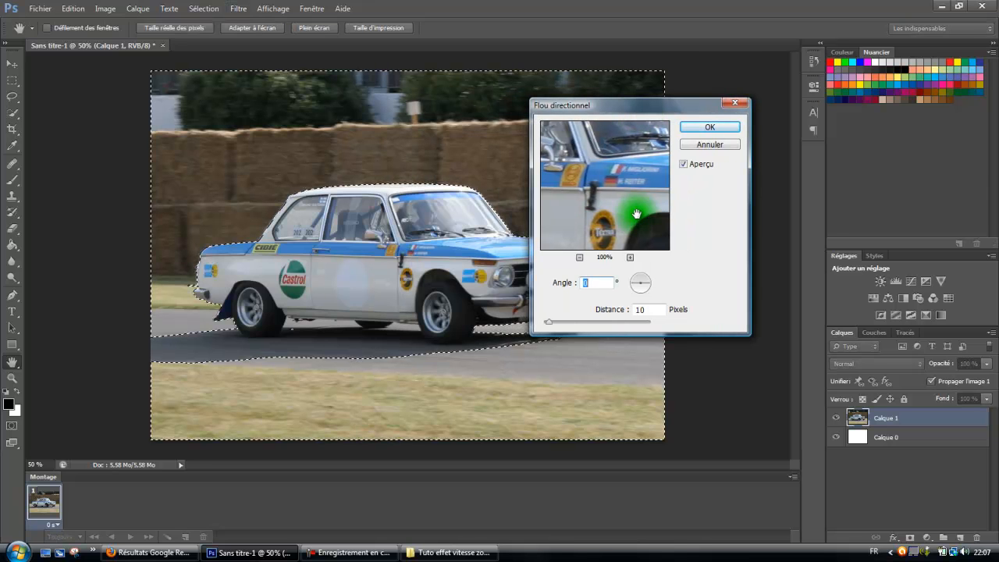
left_click(548, 320)
left_click_drag(549, 321, 669, 314)
left_click(610, 113)
left_click_drag(608, 114, 760, 94)
left_click(716, 251)
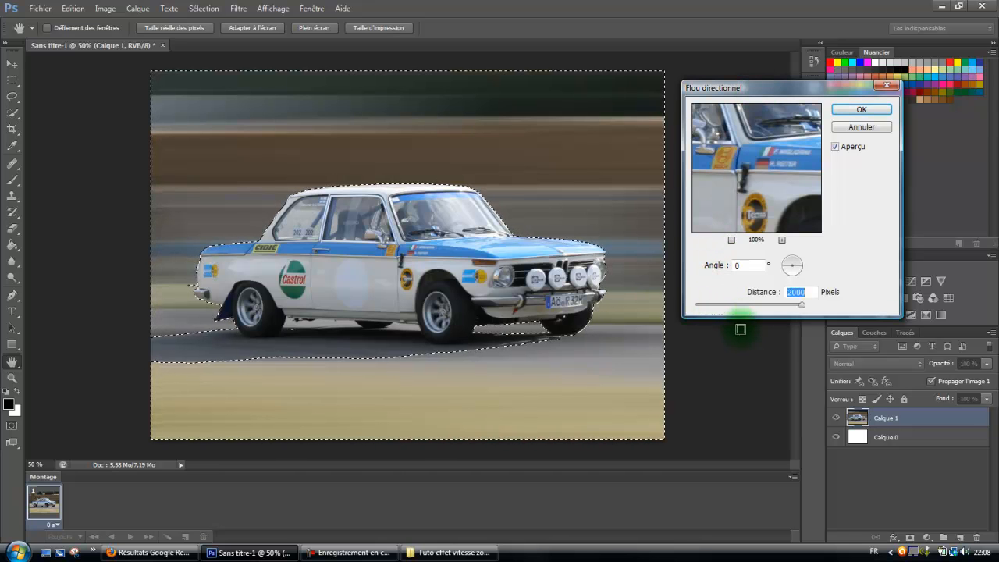
left_click_drag(801, 309, 720, 298)
left_click(849, 110)
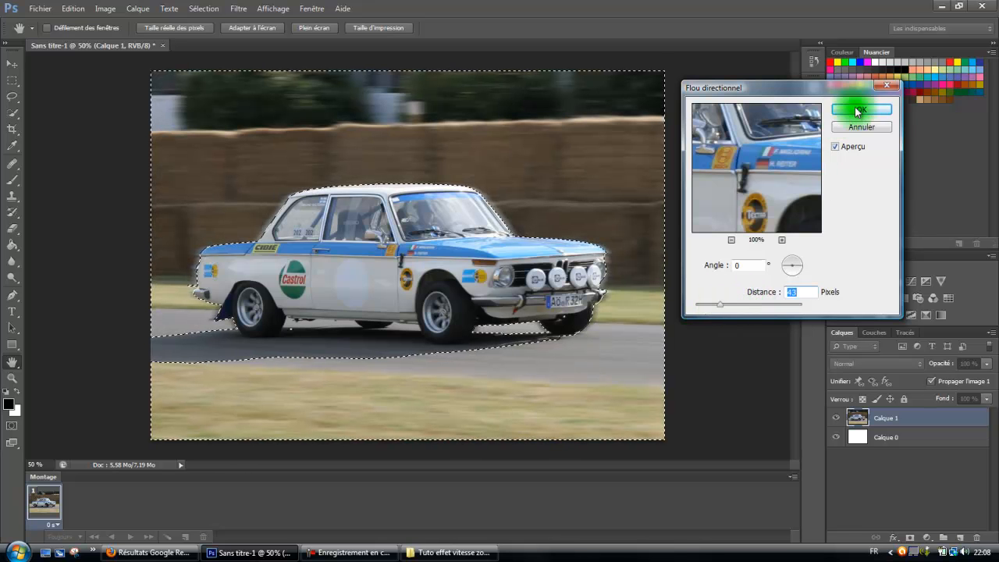
Step: Clear the selection with the rectangular marquee and create a new empty layer above the car photo layer with default settings
left_click(12, 80)
left_click(70, 95)
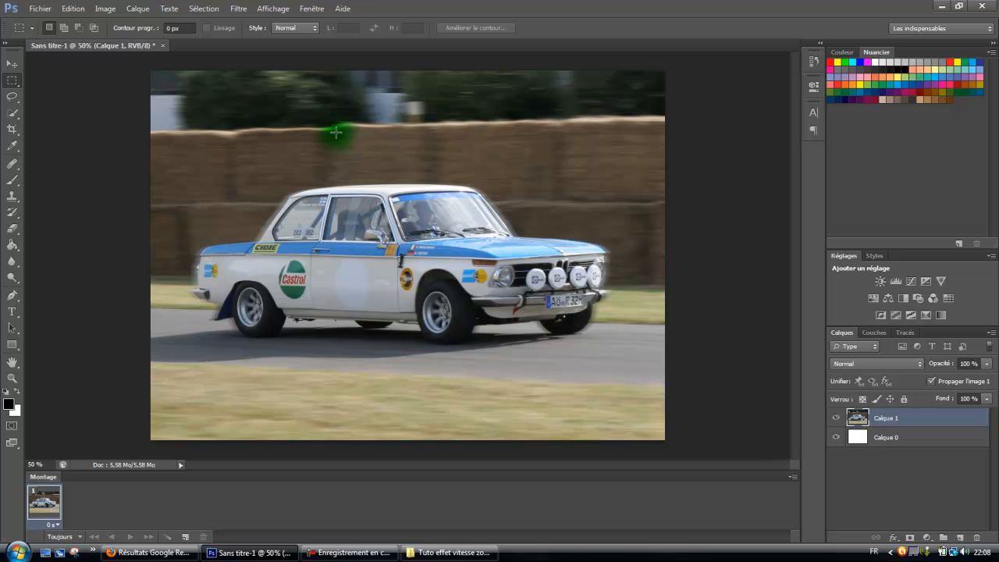
key("ctrl+shift+n")
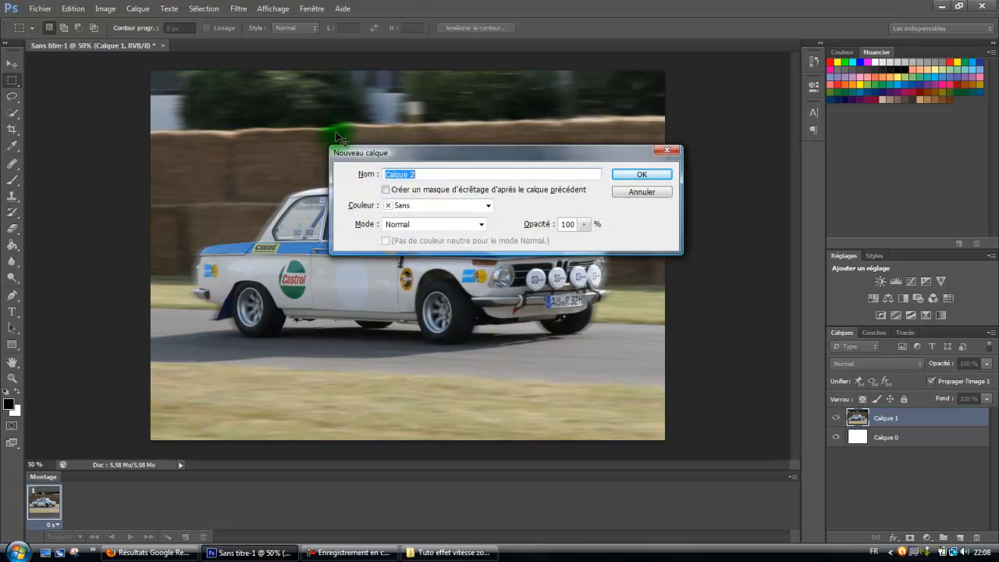
left_click(638, 176)
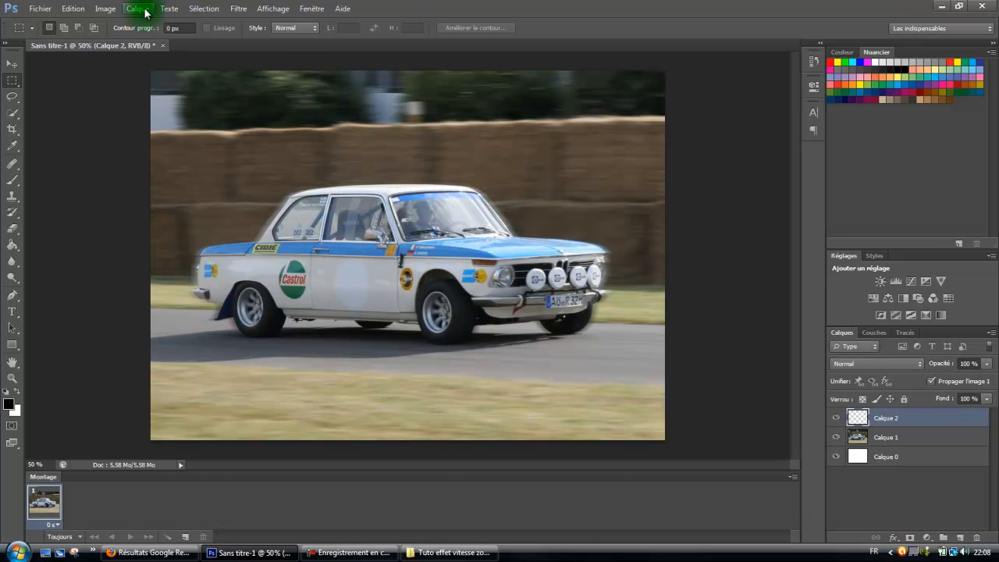
left_click(143, 11)
mouse_move(292, 27)
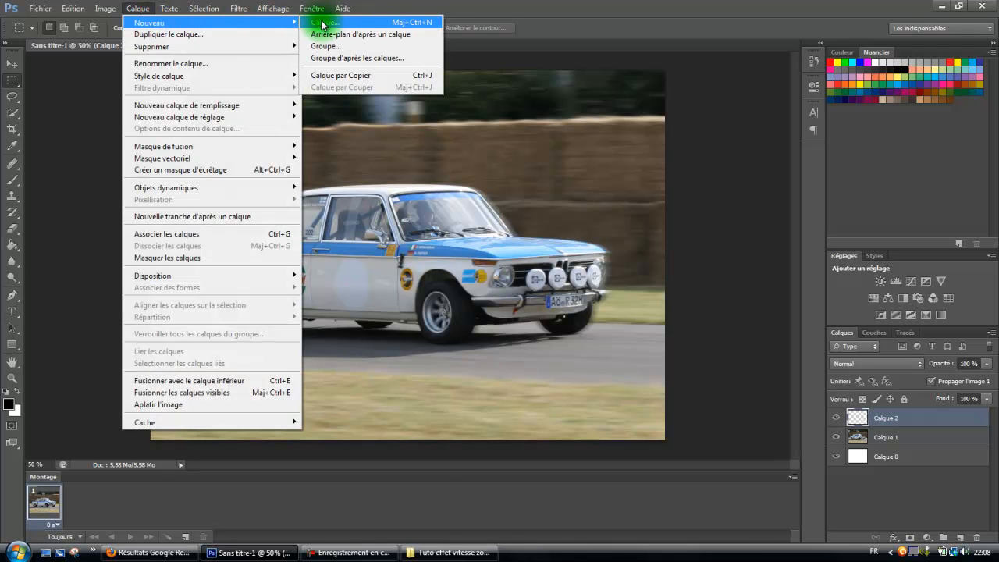
left_click(69, 111)
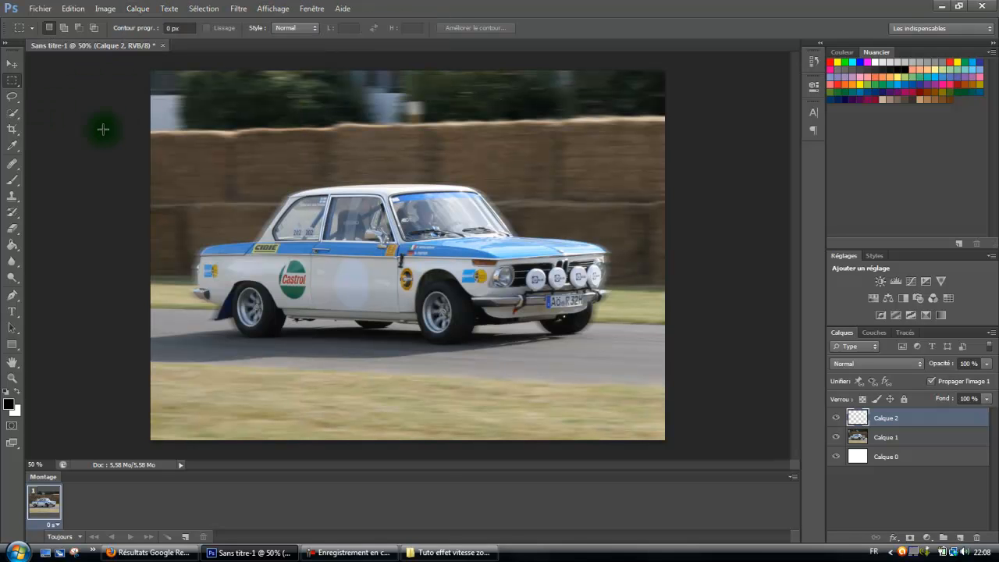
Step: Select the whole canvas with the rectangular marquee and stroke it on the empty layer with a 100 px black centred outline
left_click_drag(148, 69, 736, 469)
left_click(71, 11)
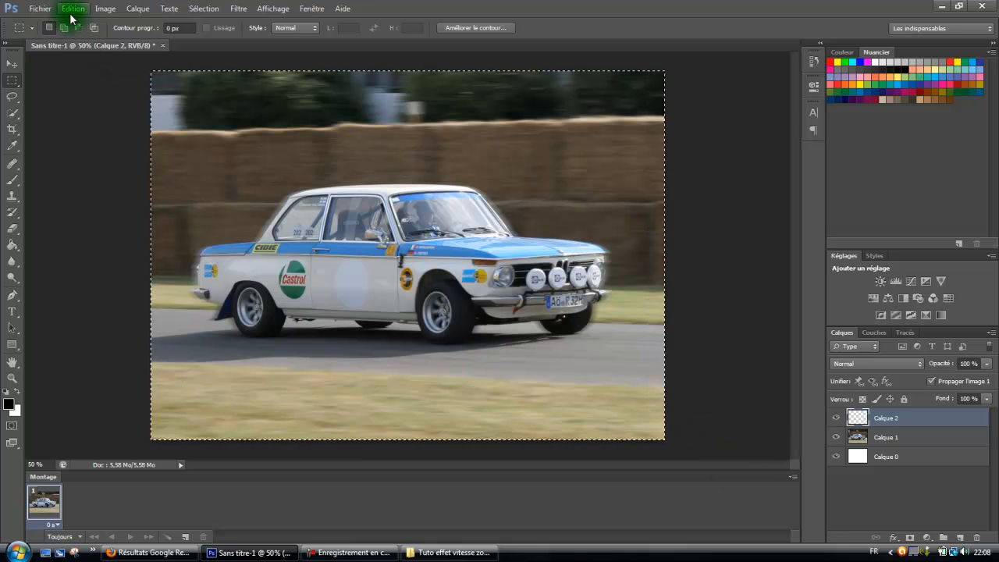
left_click(113, 12)
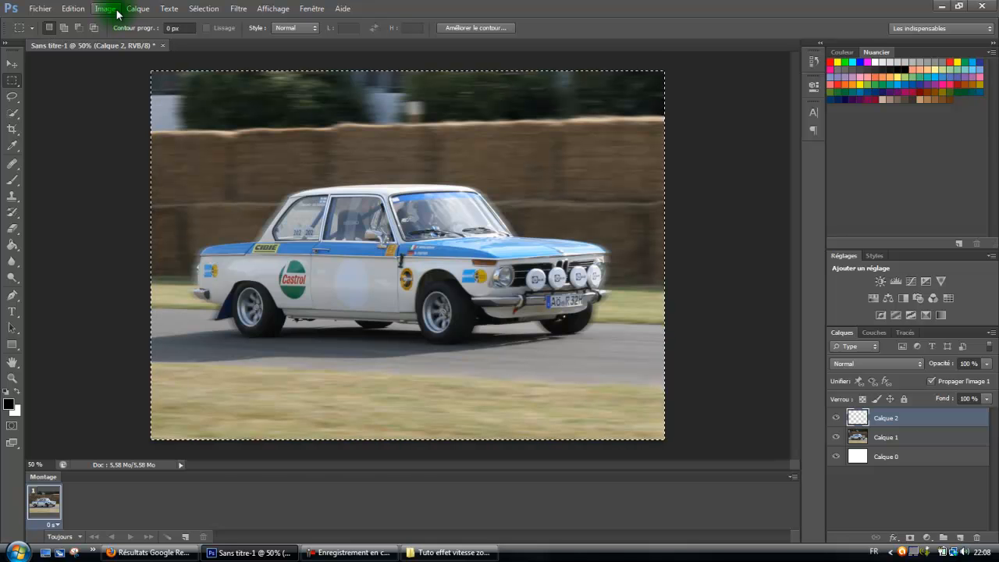
left_click(74, 11)
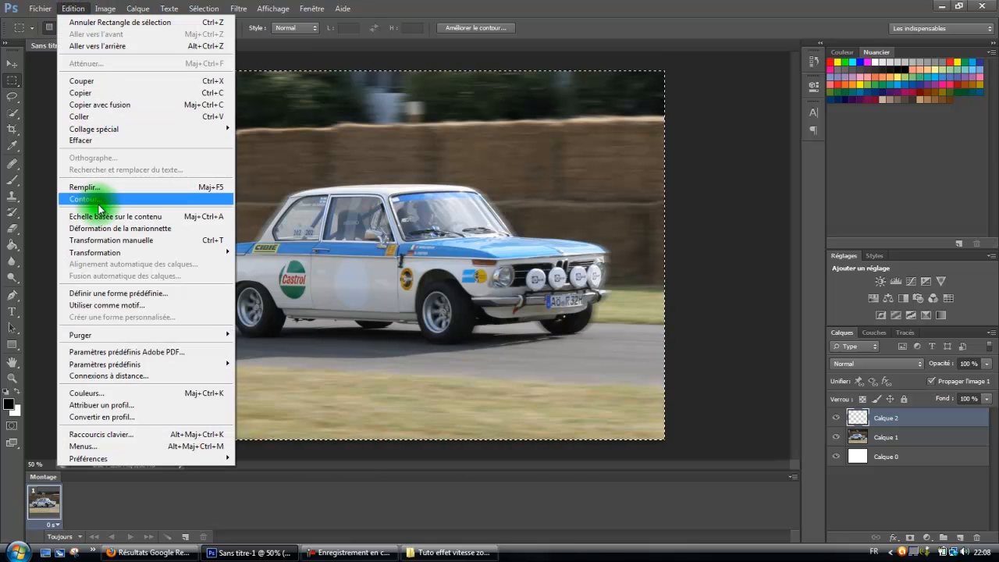
left_click(97, 200)
left_click(594, 168)
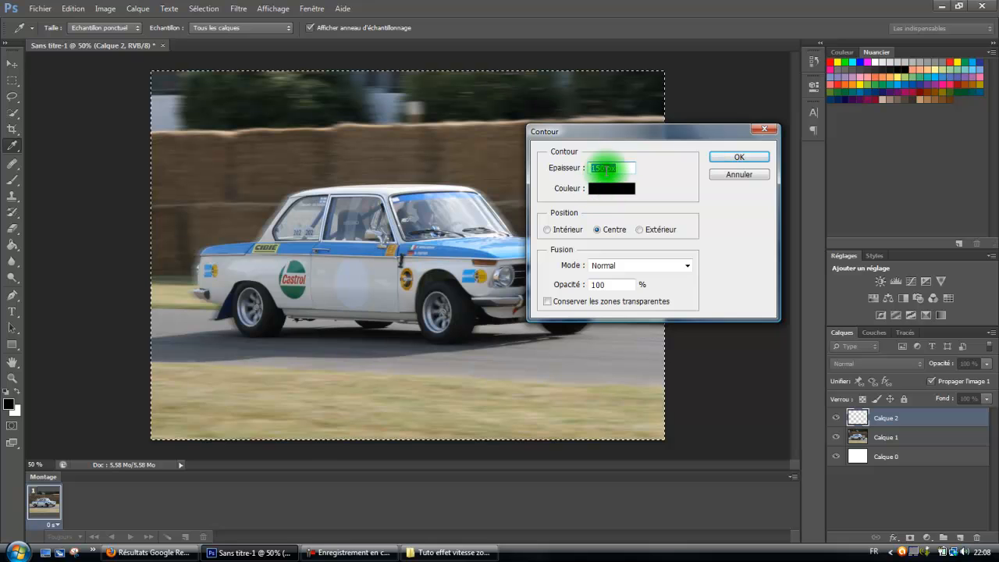
left_click_drag(605, 168, 548, 186)
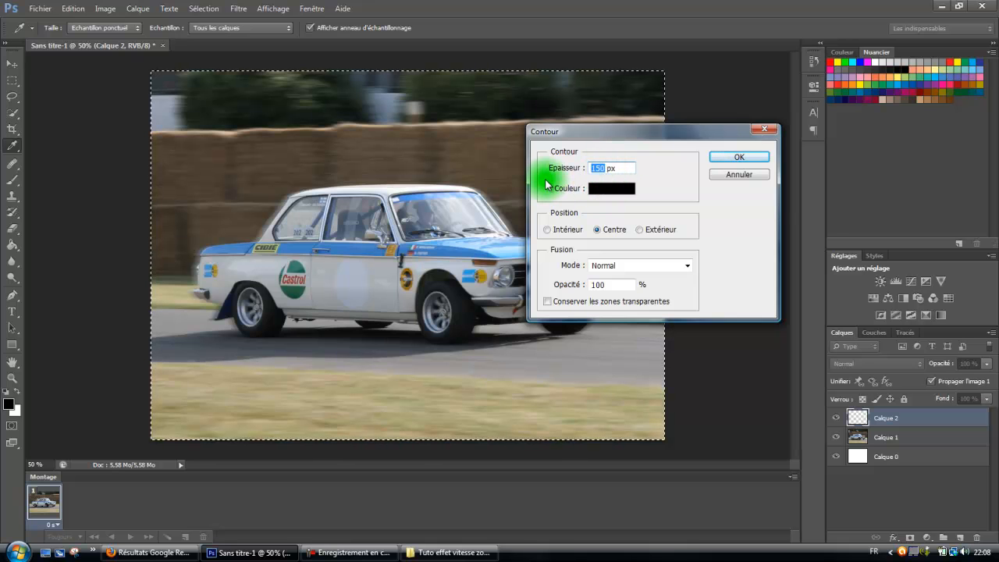
type("100")
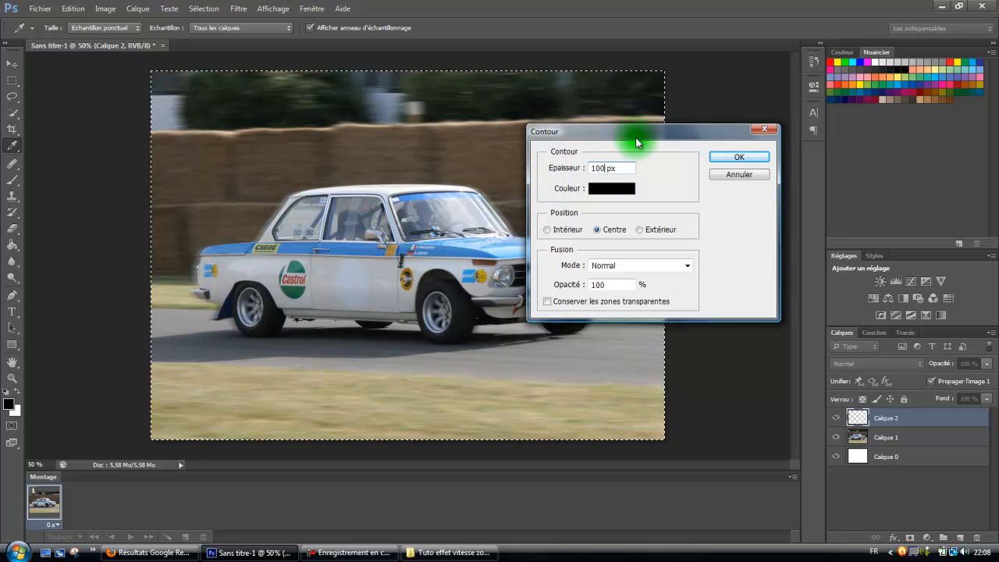
left_click(729, 159)
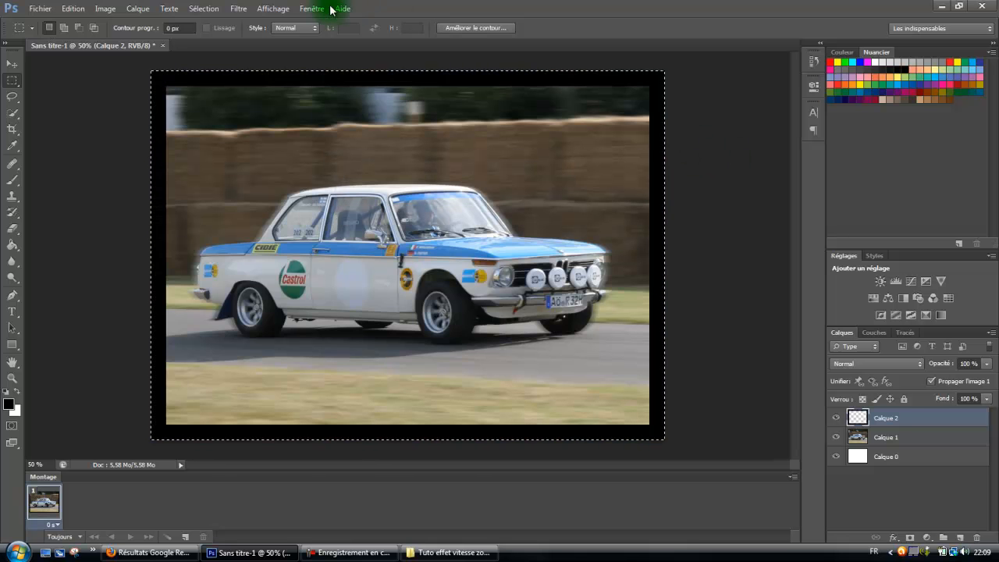
Step: Apply a Gaussian blur with a radius of 92 pixels to the black border on the top layer
left_click(274, 9)
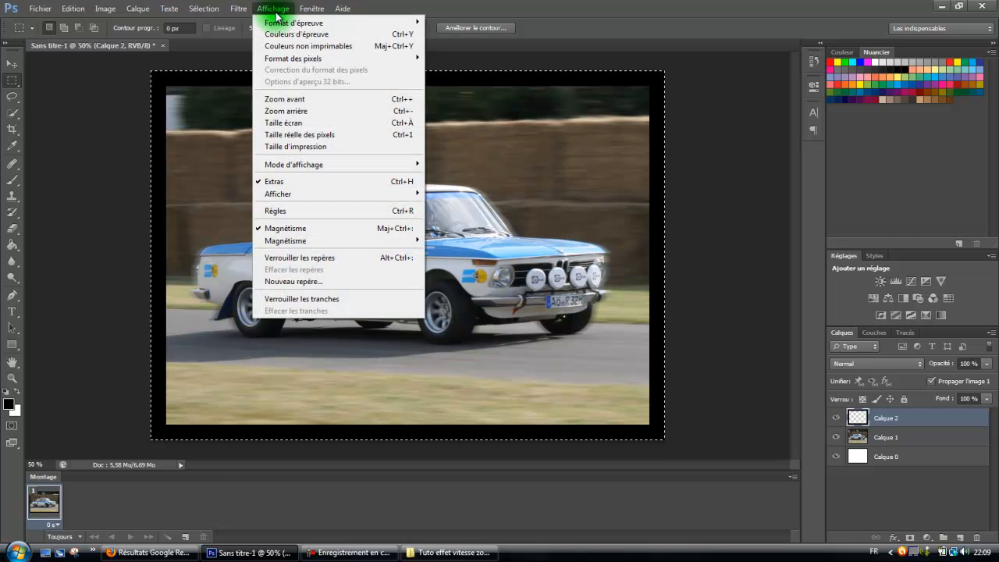
mouse_move(245, 17)
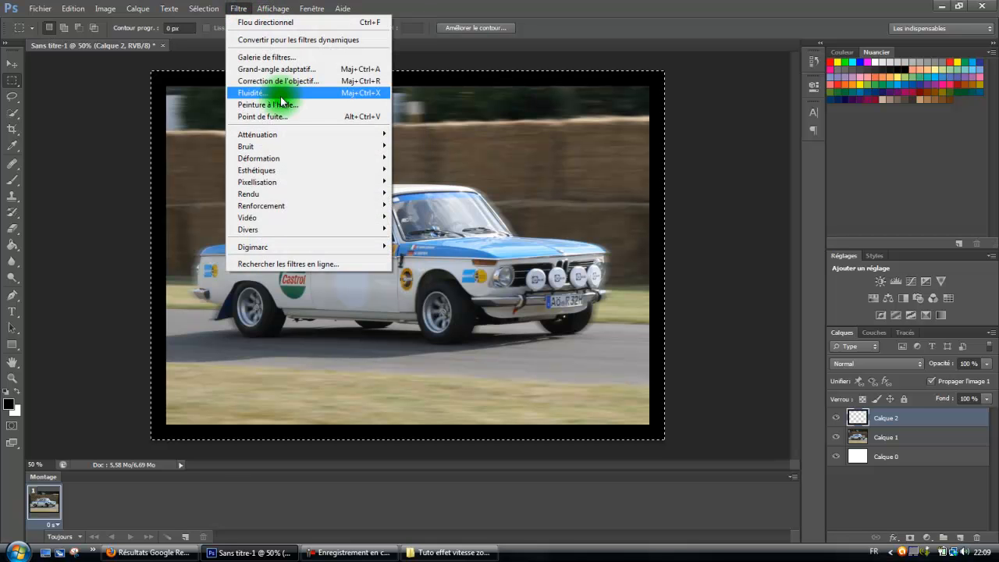
mouse_move(296, 136)
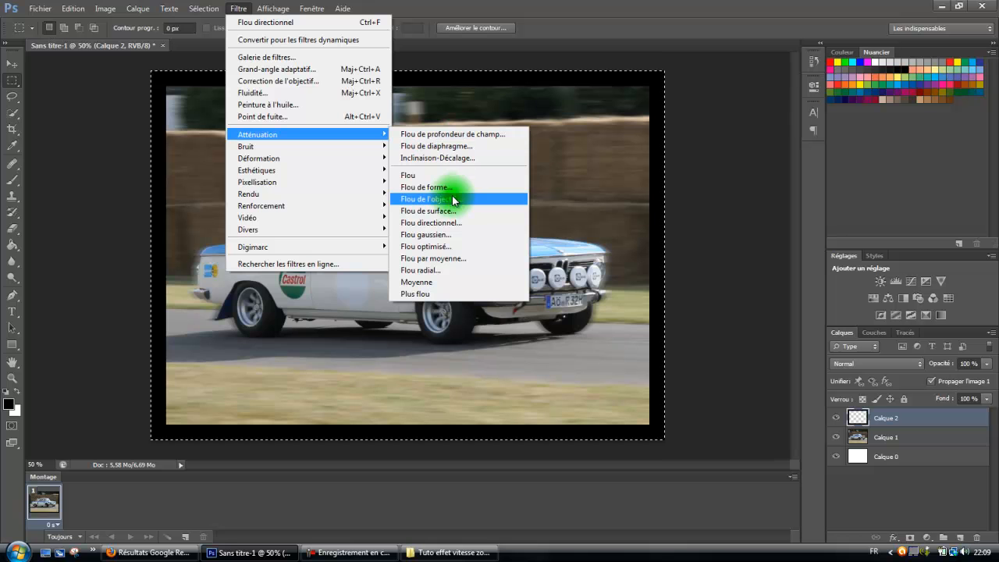
left_click(458, 240)
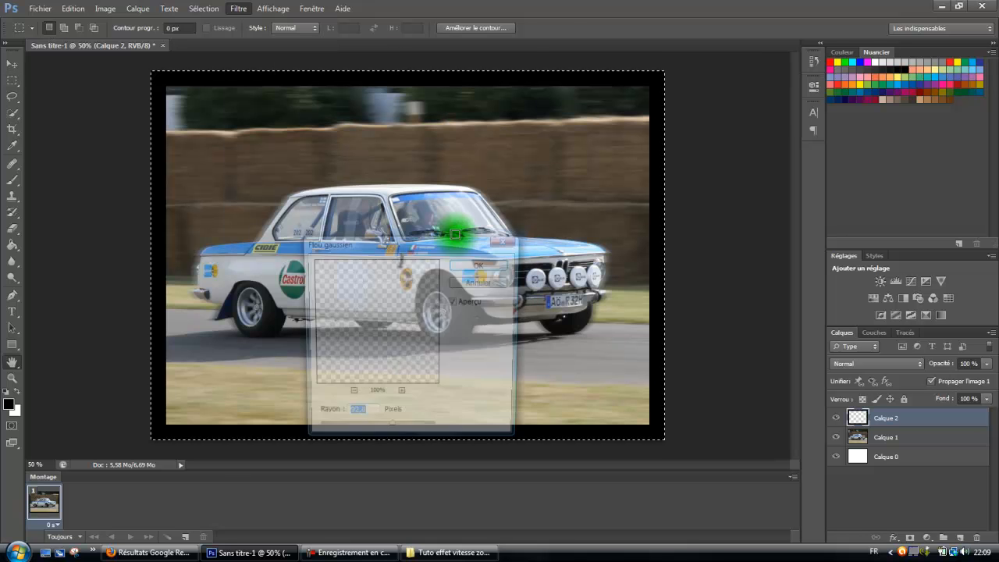
left_click_drag(383, 249, 778, 254)
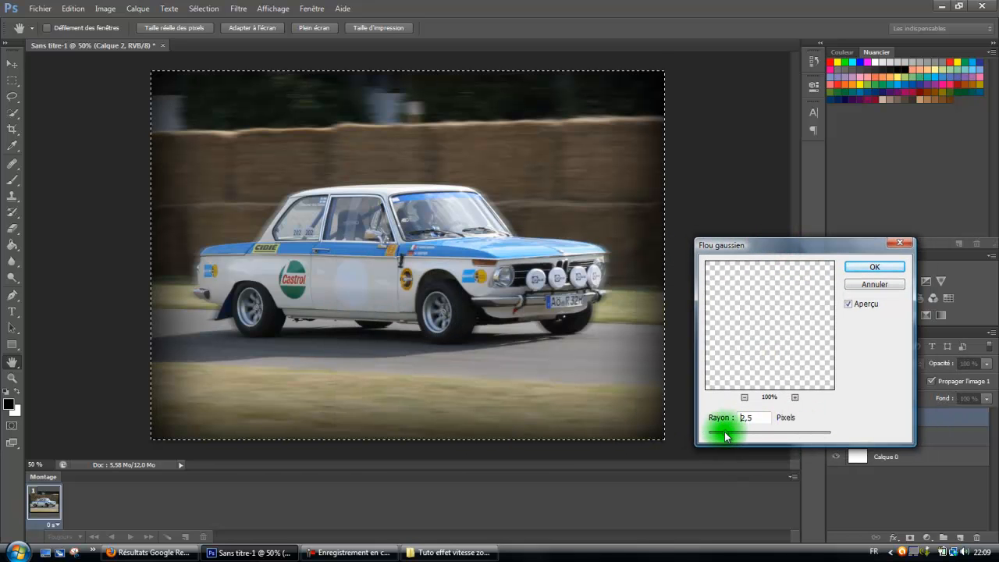
left_click_drag(738, 432, 738, 433)
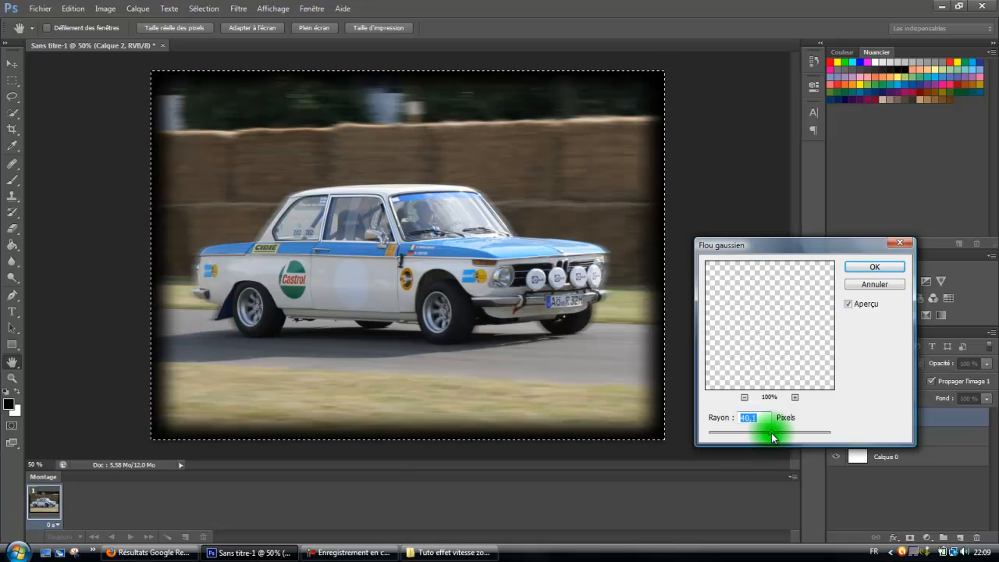
type("92")
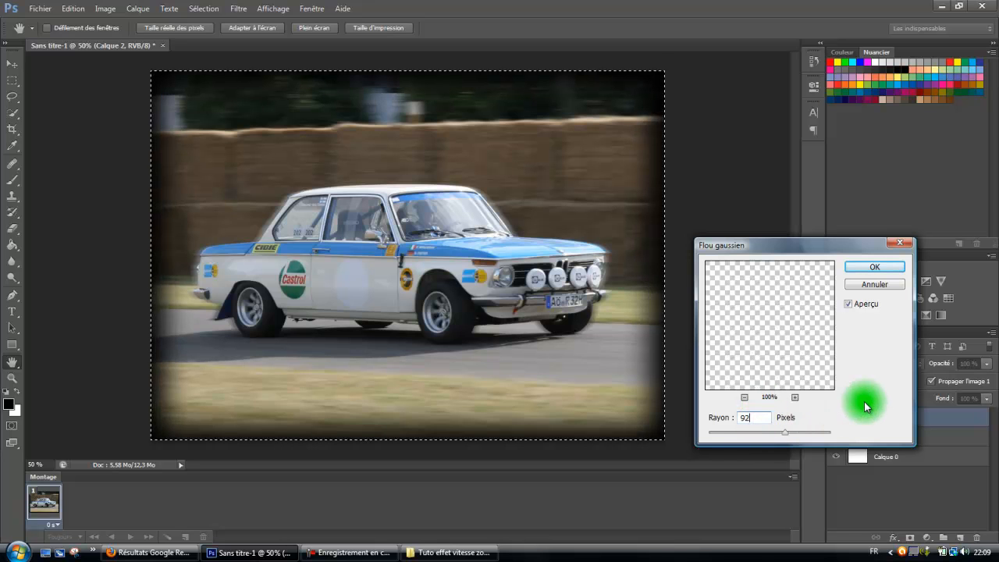
left_click(866, 269)
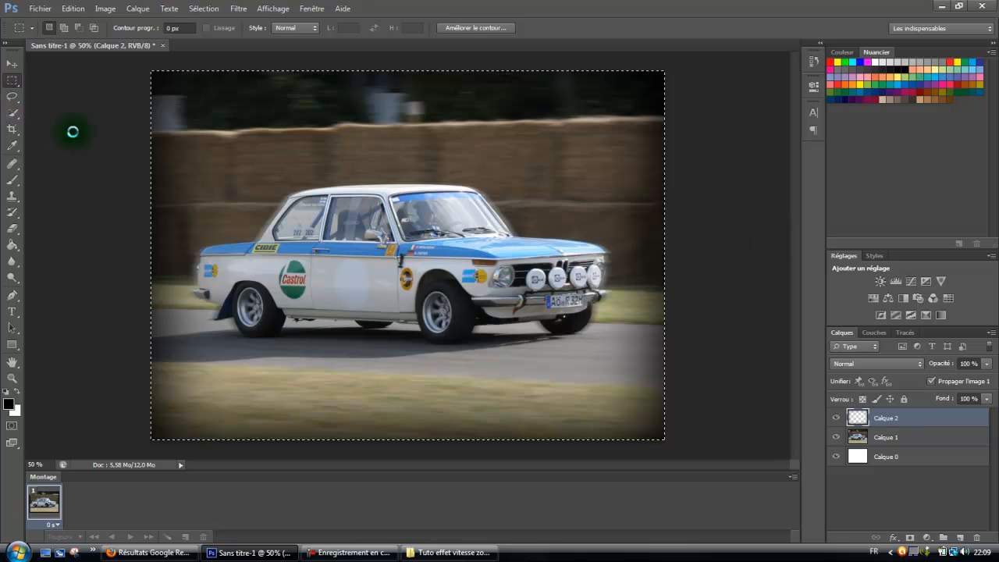